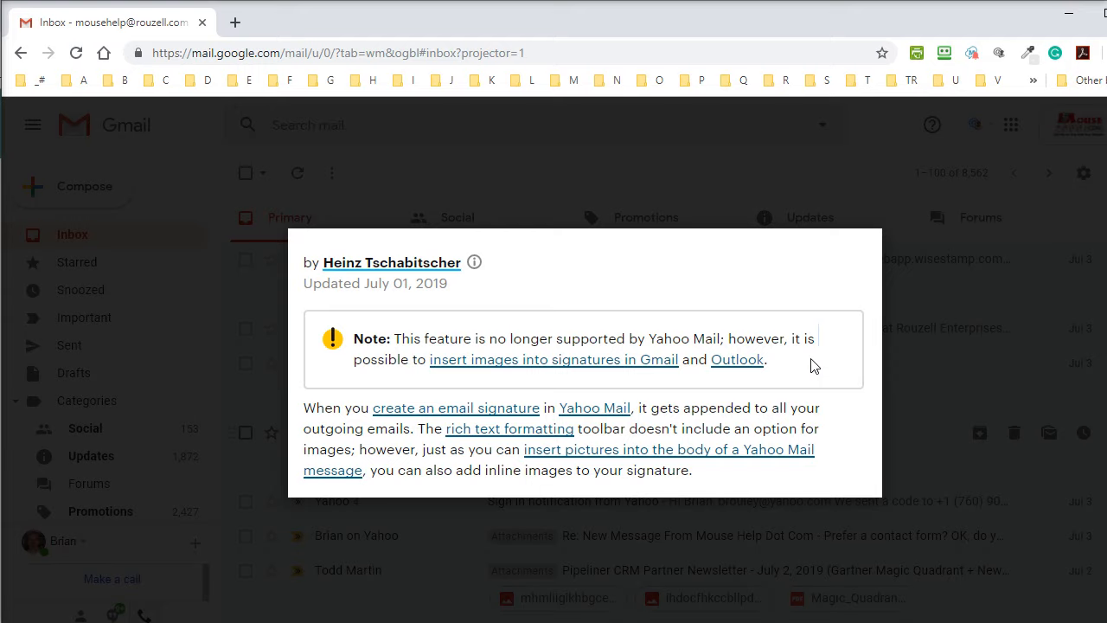
Check the MightyText and WiseStamp extension options, then dismiss them.
click(972, 54)
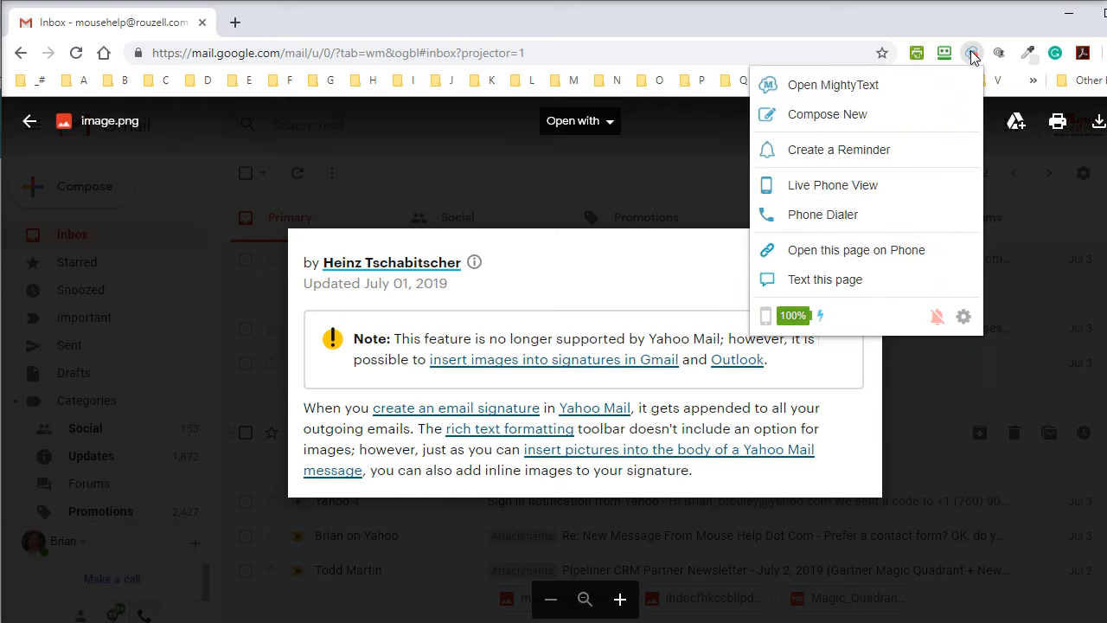
click(998, 54)
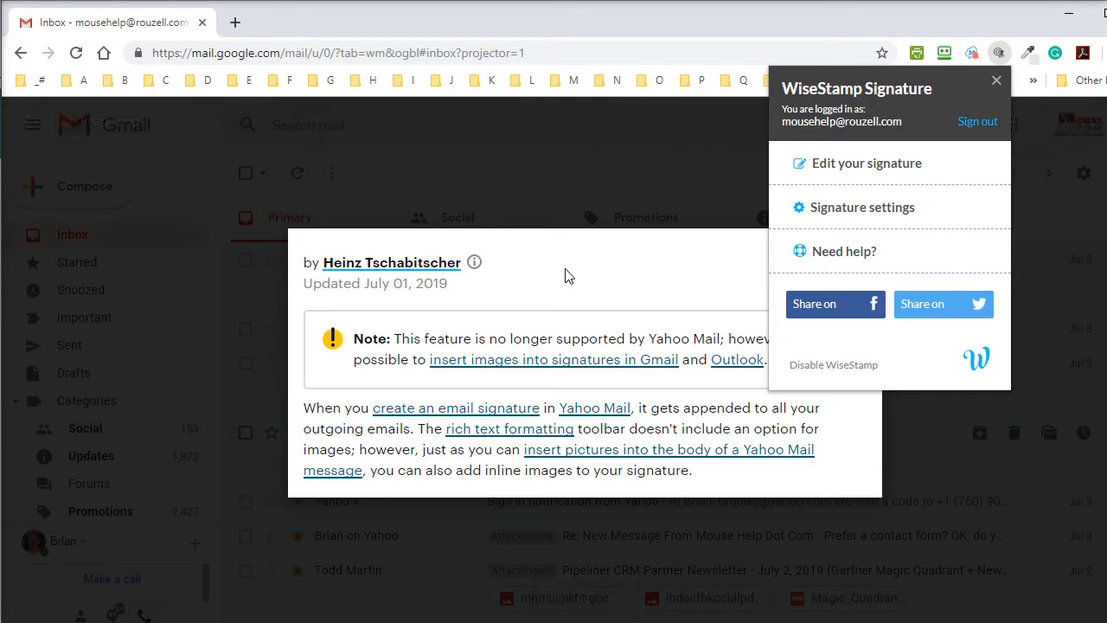
click(566, 275)
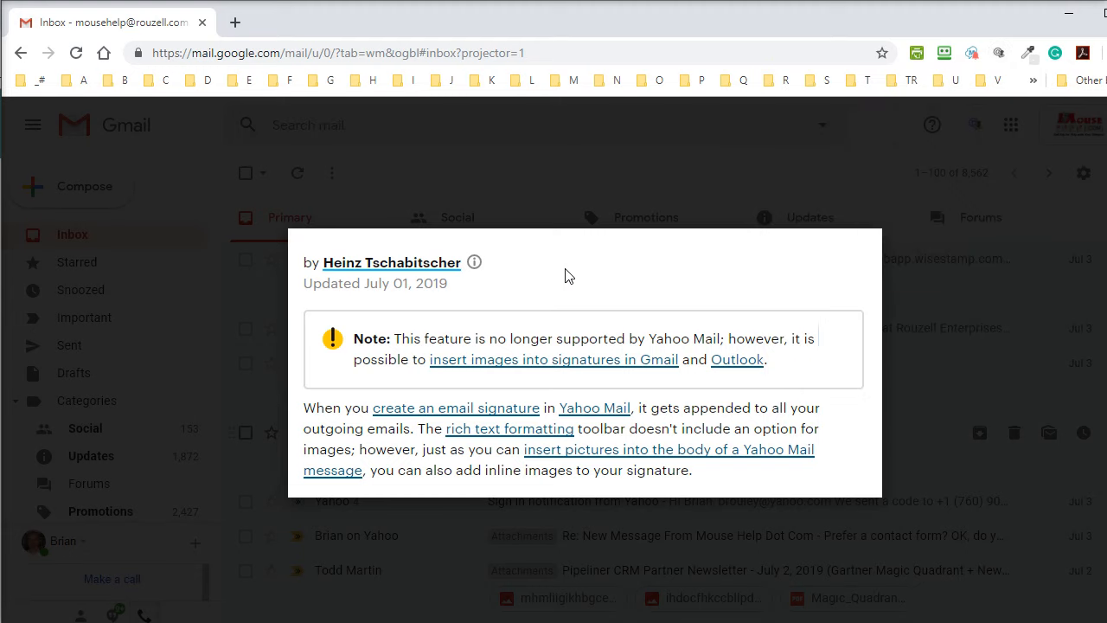
Review the image.png and Img photo attachments in Gmail, closing each preview.
key(Escape)
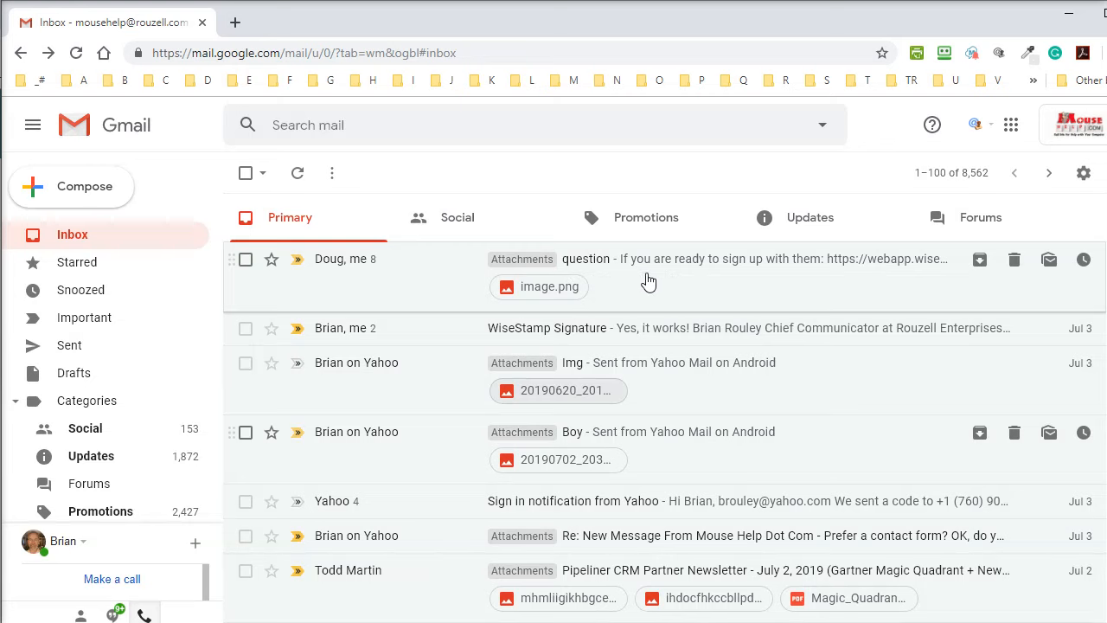
click(545, 290)
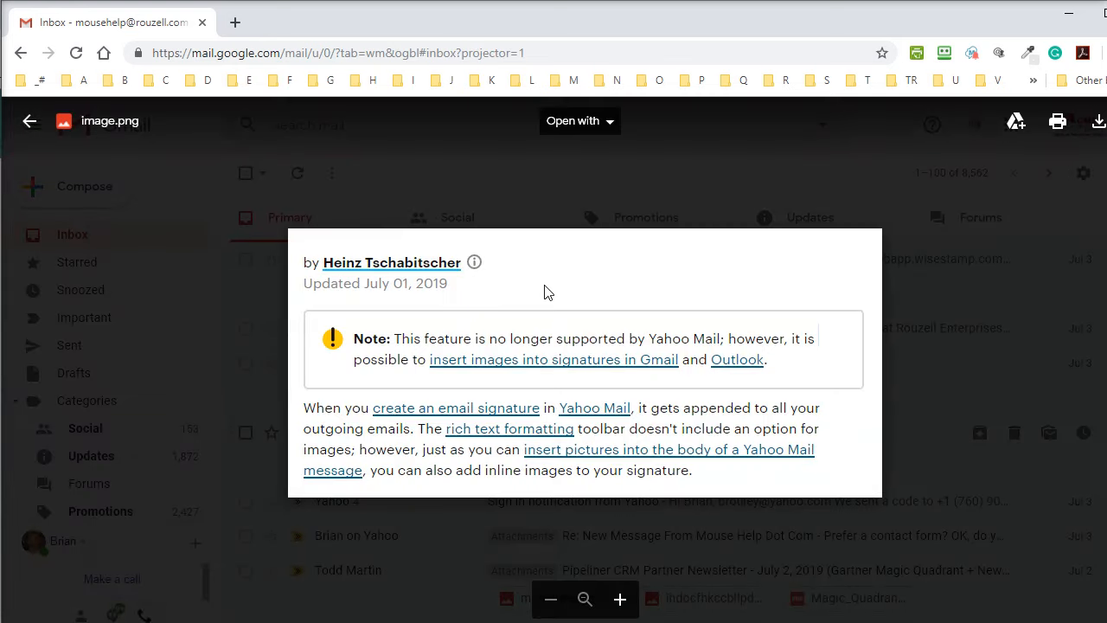
key(Escape)
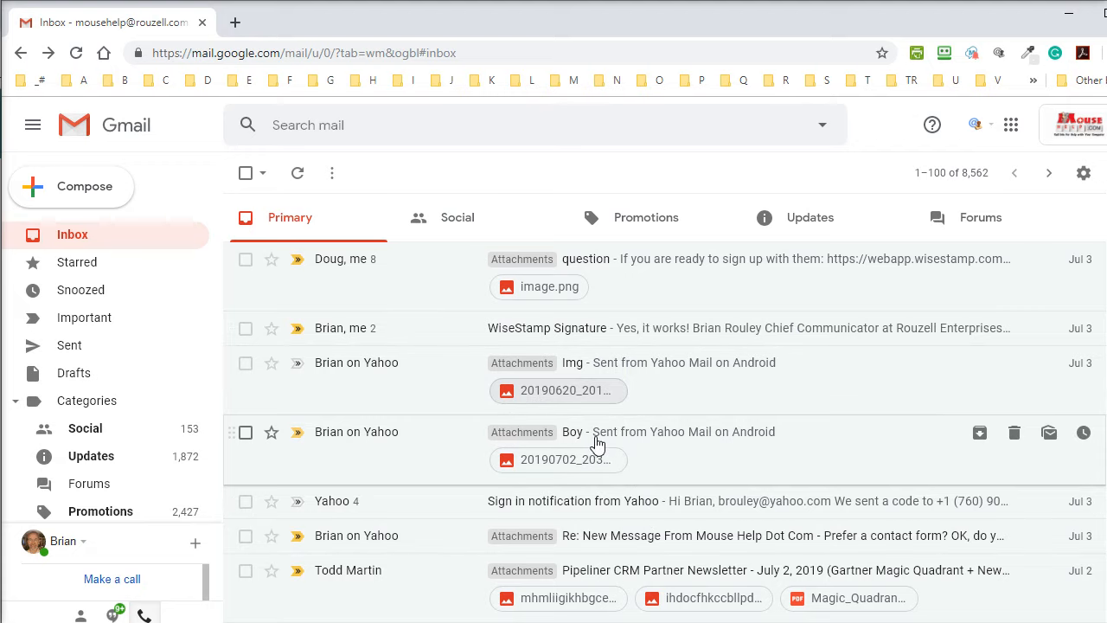
click(560, 388)
key(Escape)
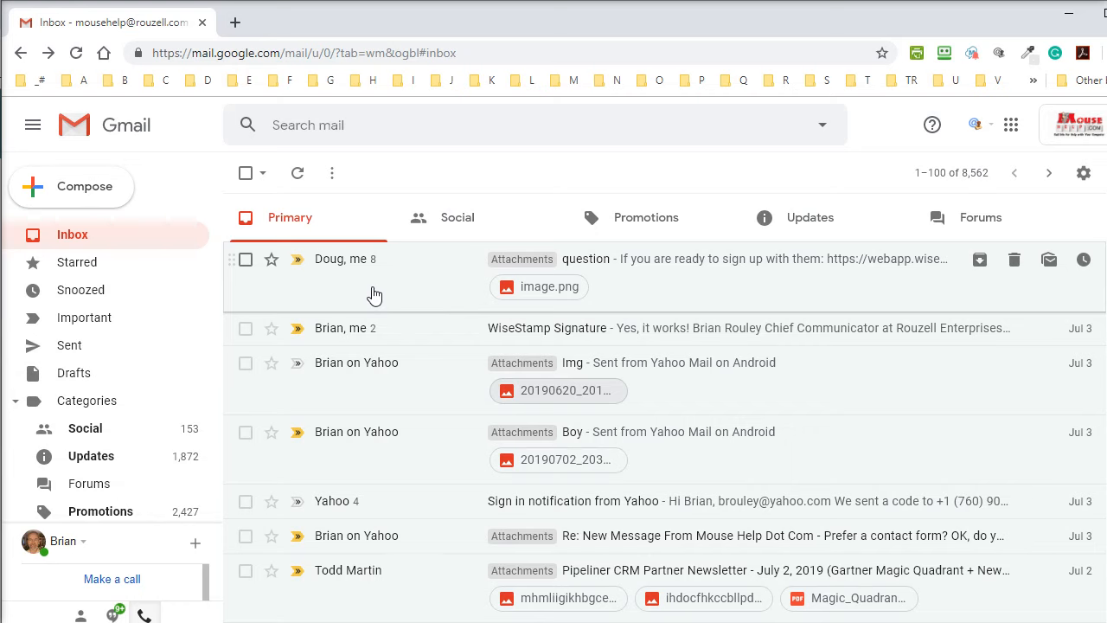
click(564, 295)
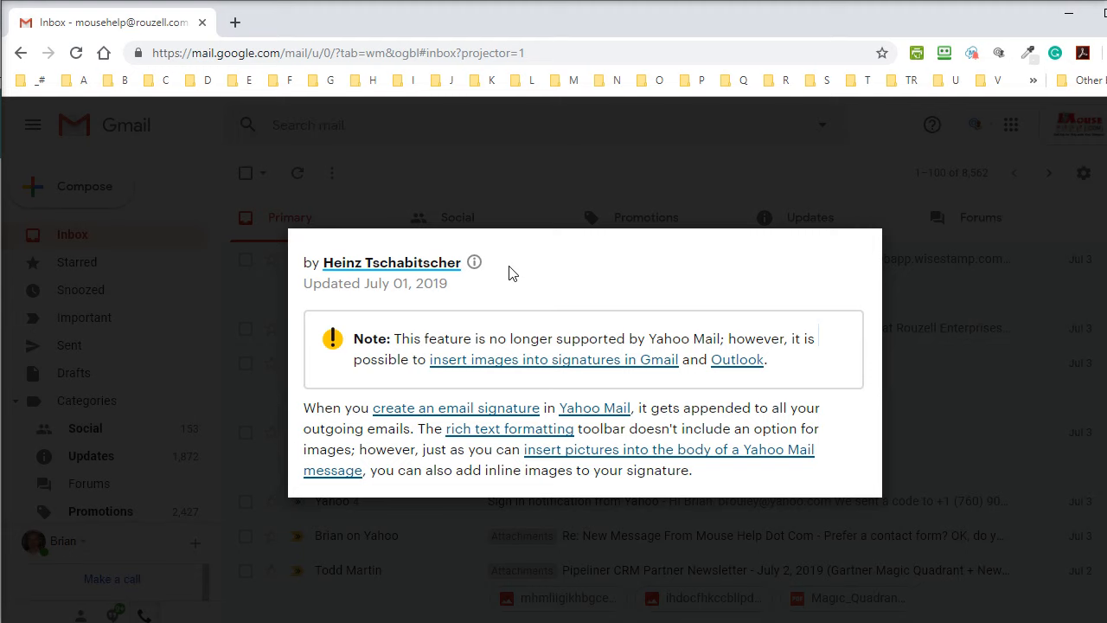
key(Escape)
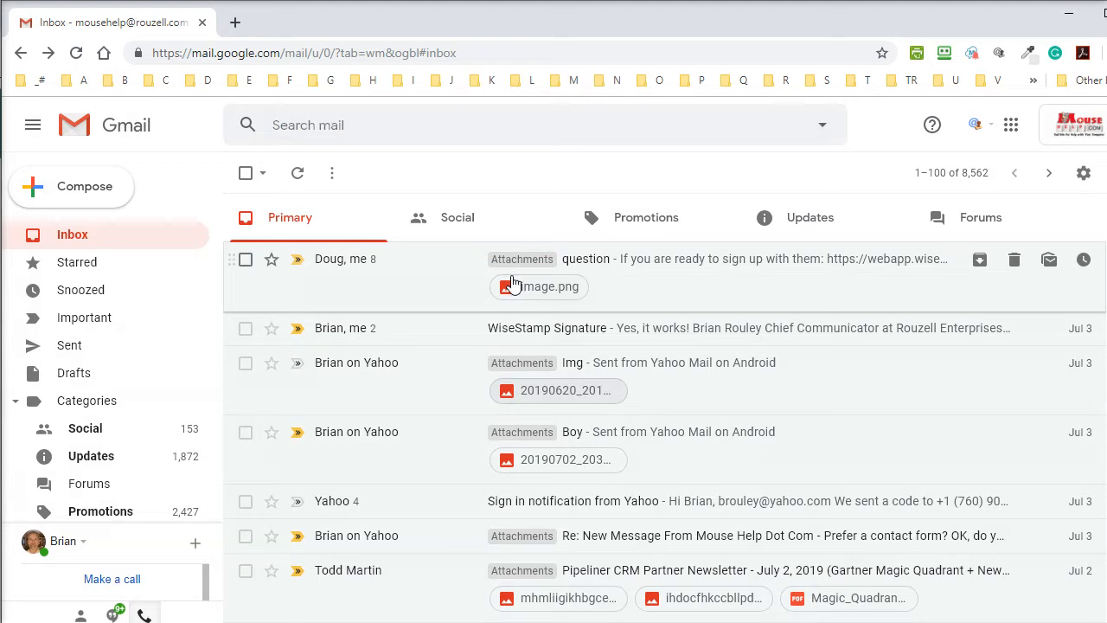
Glance at the WiseStamp options again, then bring up the La De Du article window.
click(1001, 58)
click(816, 11)
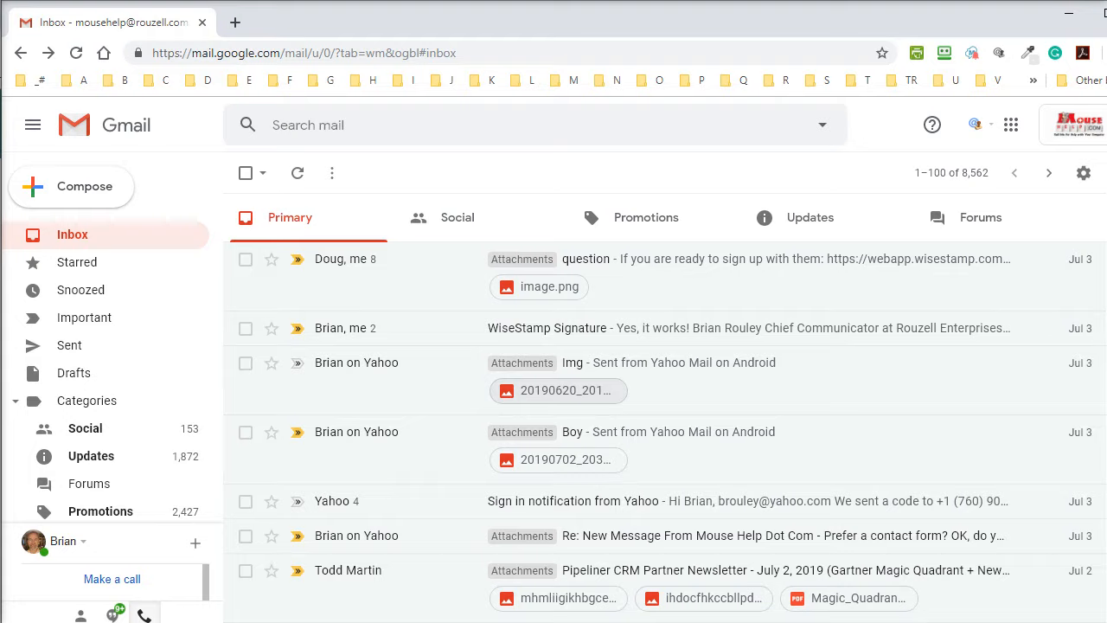
mouse_move(702, 620)
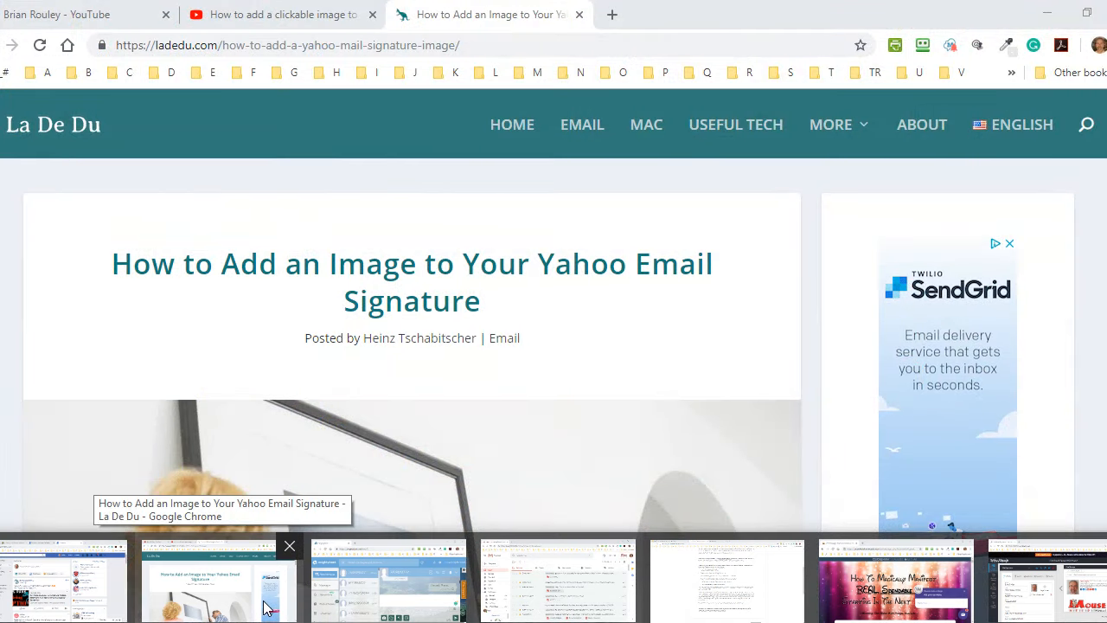
click(265, 608)
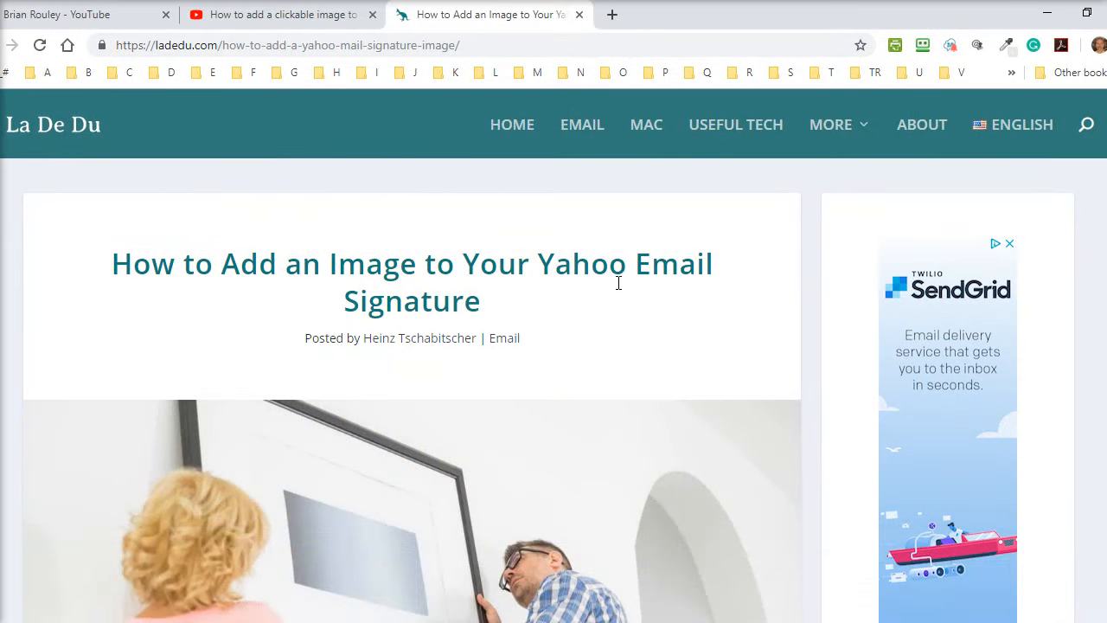
Scroll through the La De Du Yahoo signature image article, then open the YouTube comment tab.
scroll(615, 294, down, 2)
scroll(619, 303, up, 2)
scroll(616, 303, down, 10)
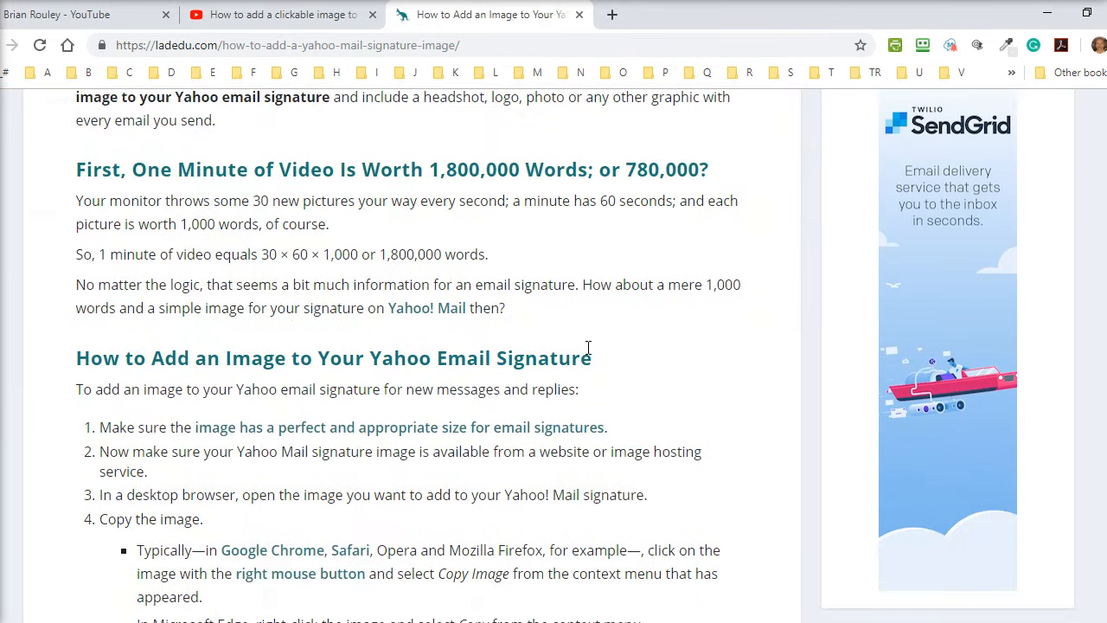
scroll(589, 348, up, 10)
scroll(588, 348, up, 1)
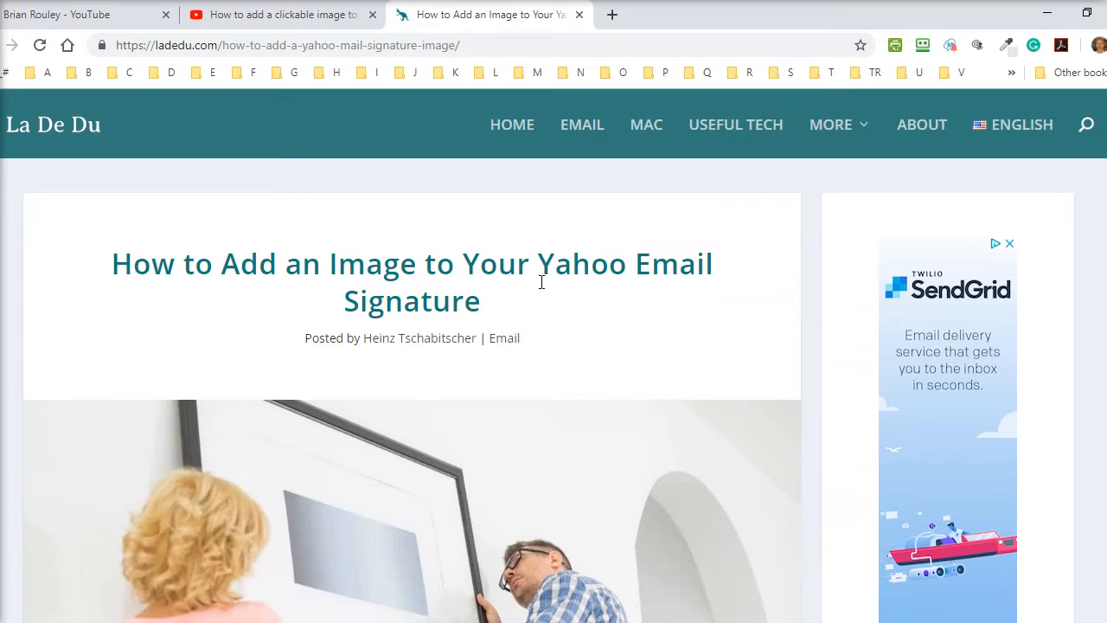
click(267, 15)
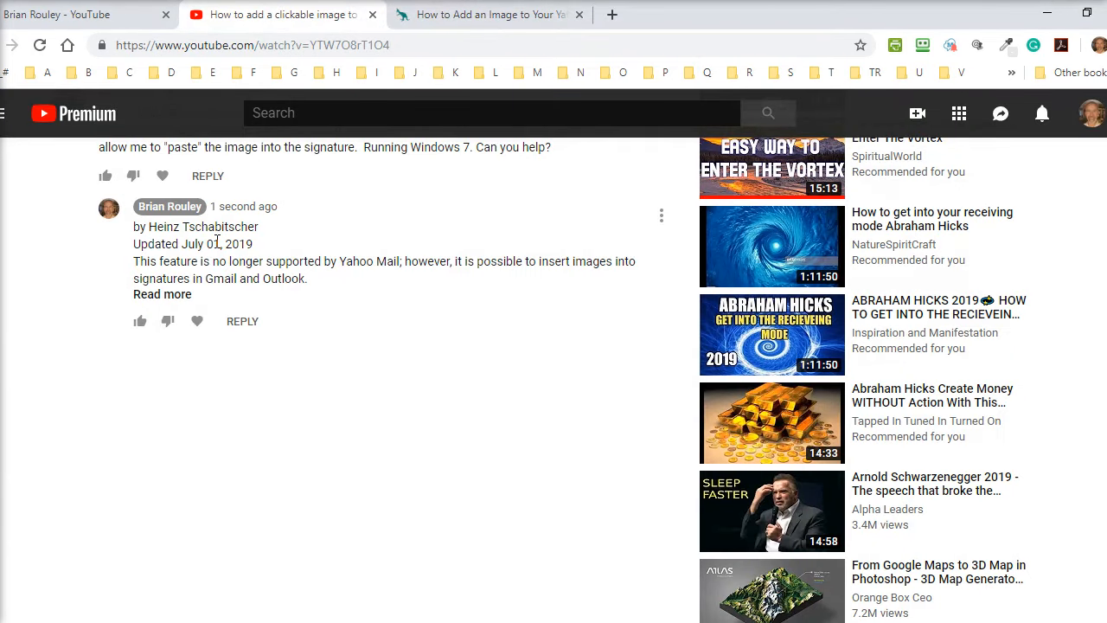
Open the channel's YouTube home page, then minimize YouTube and return to the WiseStamp window.
click(82, 14)
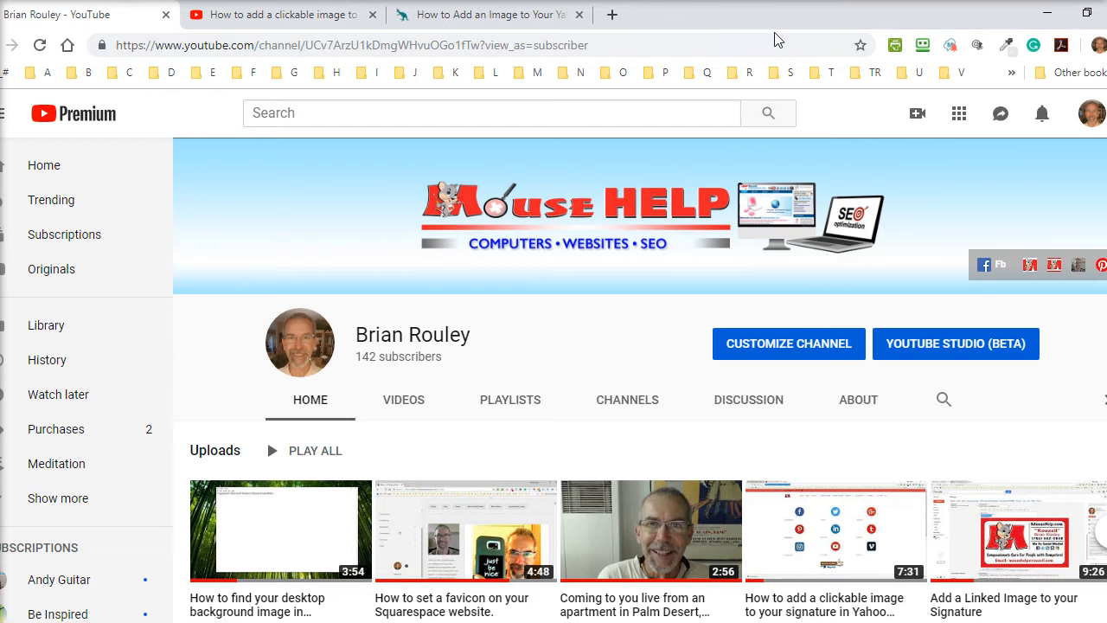
click(1051, 19)
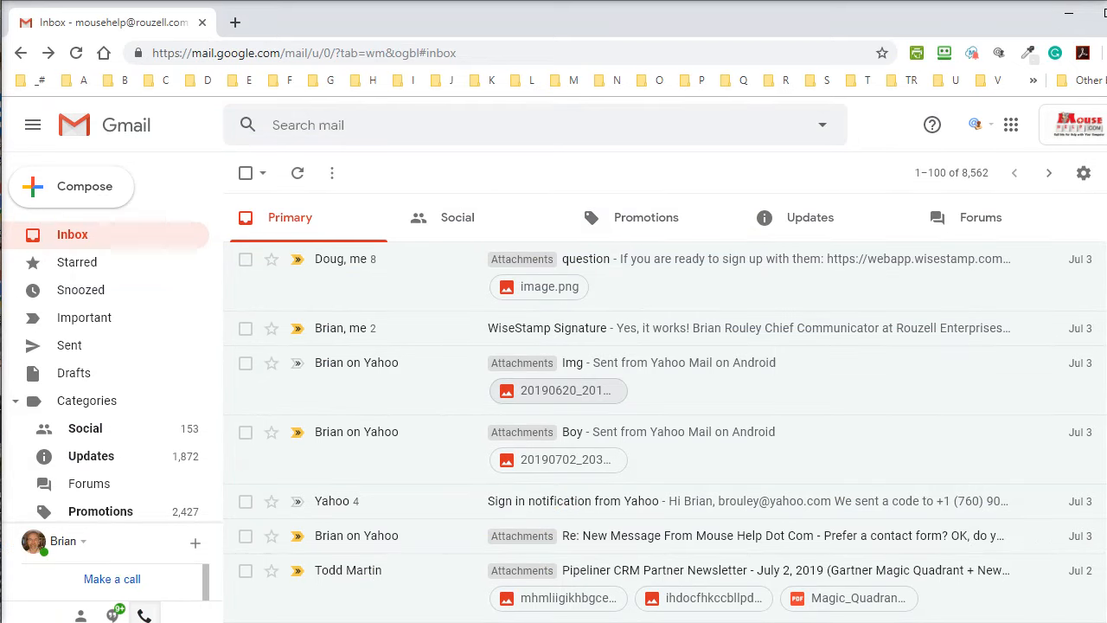
mouse_move(220, 622)
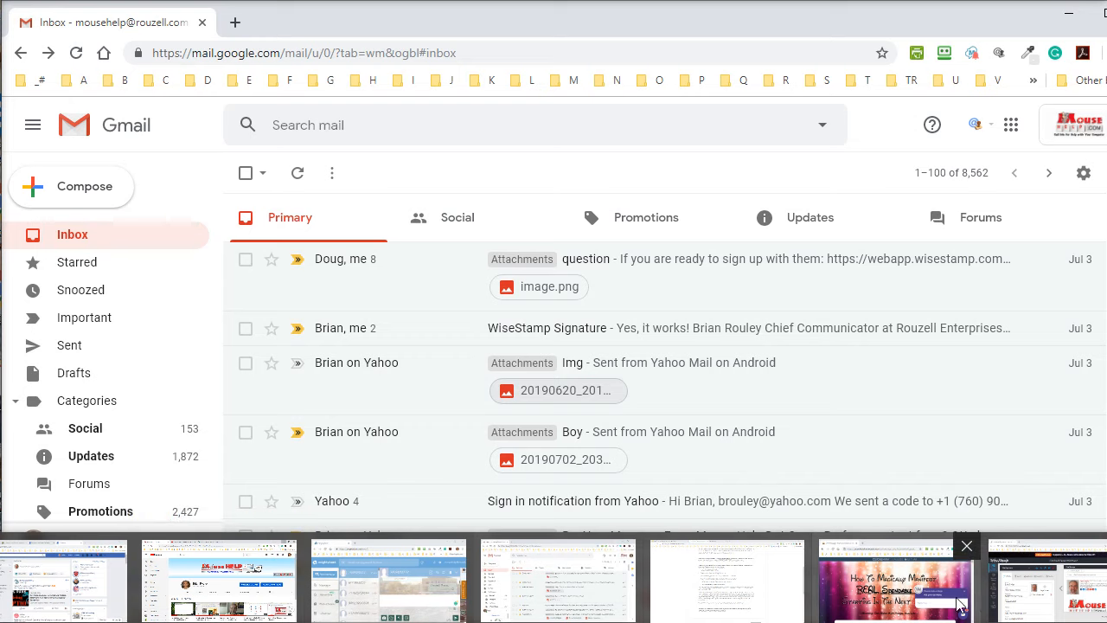
click(1050, 588)
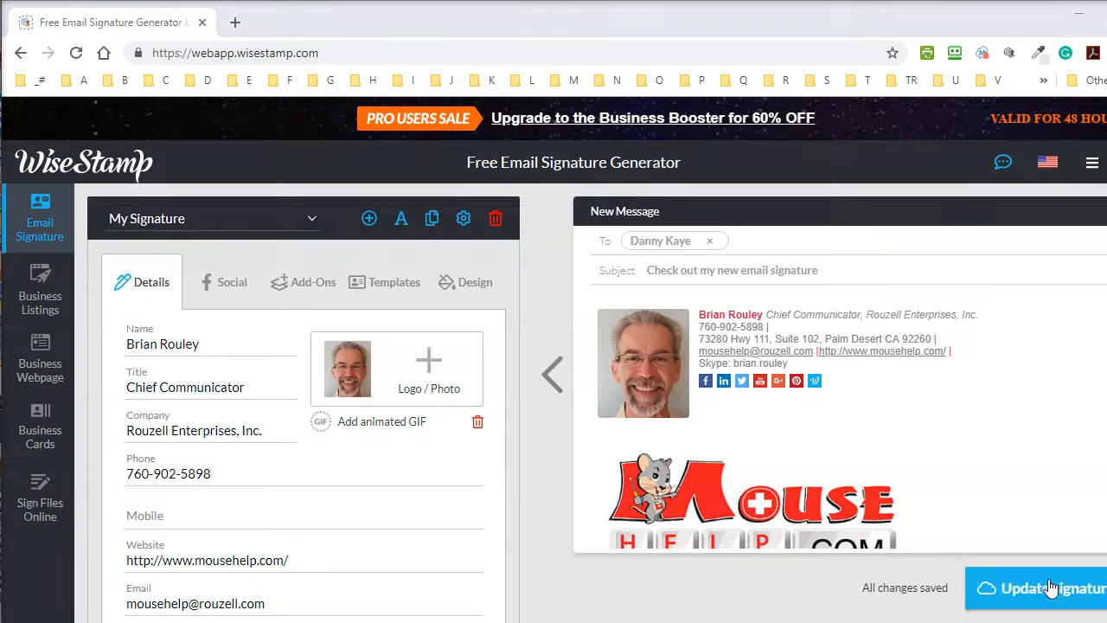
View the Business Booster upgrade offer, then trim the address to webapp.wisestamp.com to reload the editor.
click(634, 128)
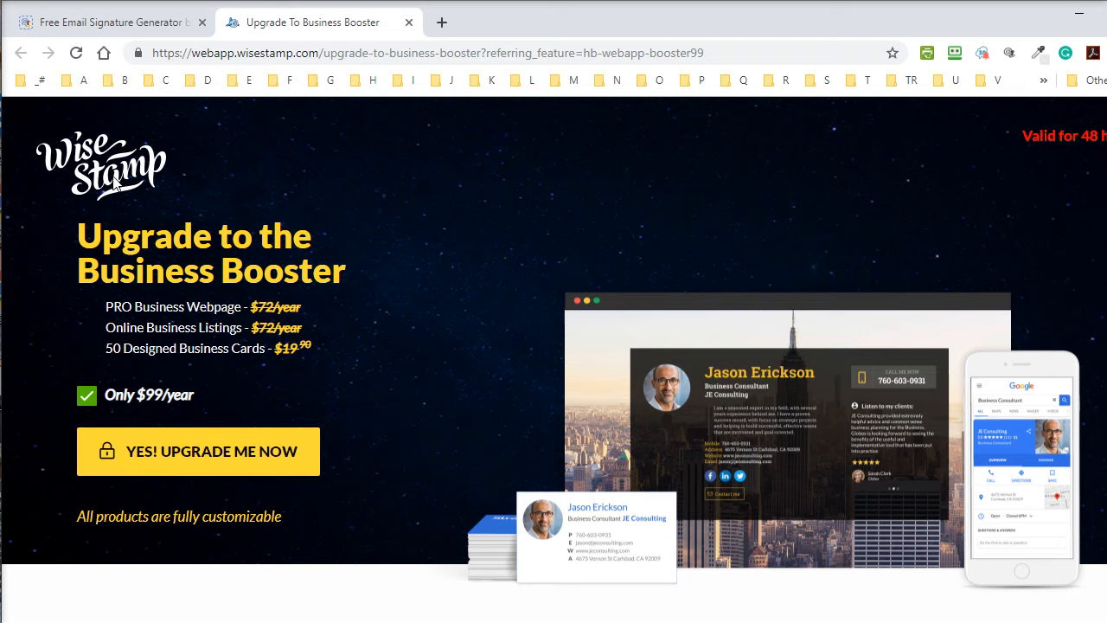
click(316, 53)
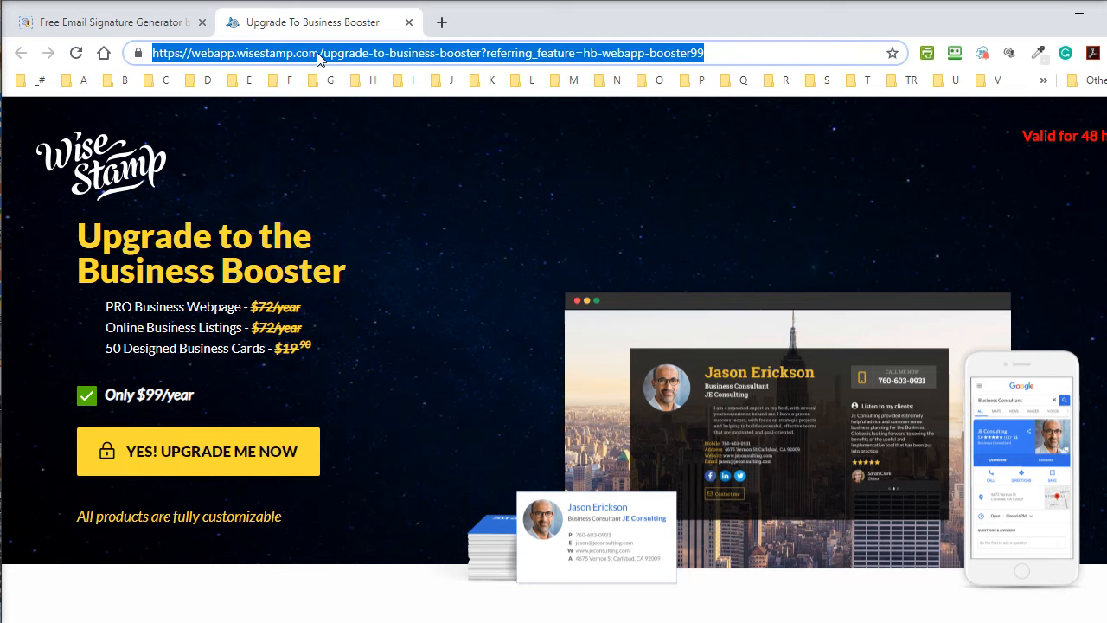
click(320, 53)
shift+click(716, 55)
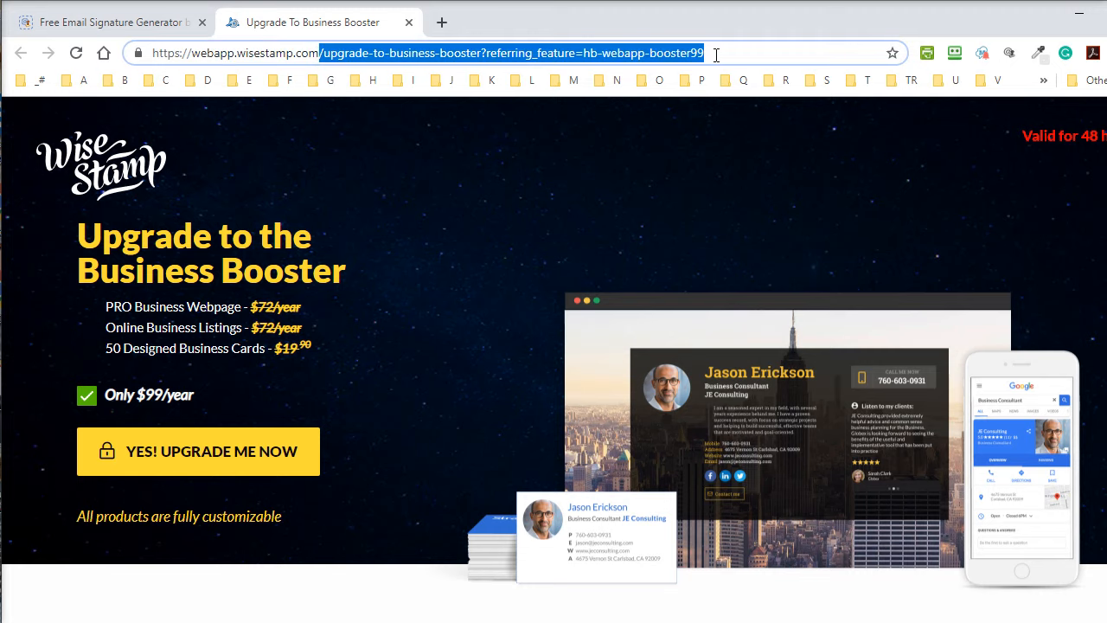
key(Delete)
key(Return)
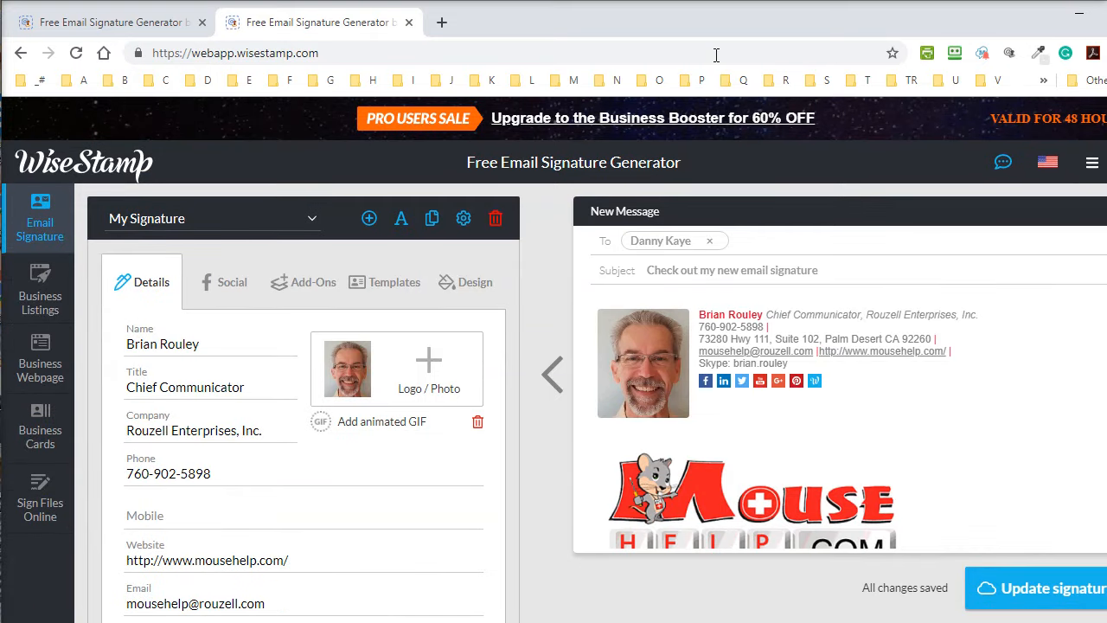
In the first tab, search Google for 'wisestamp free'.
click(124, 32)
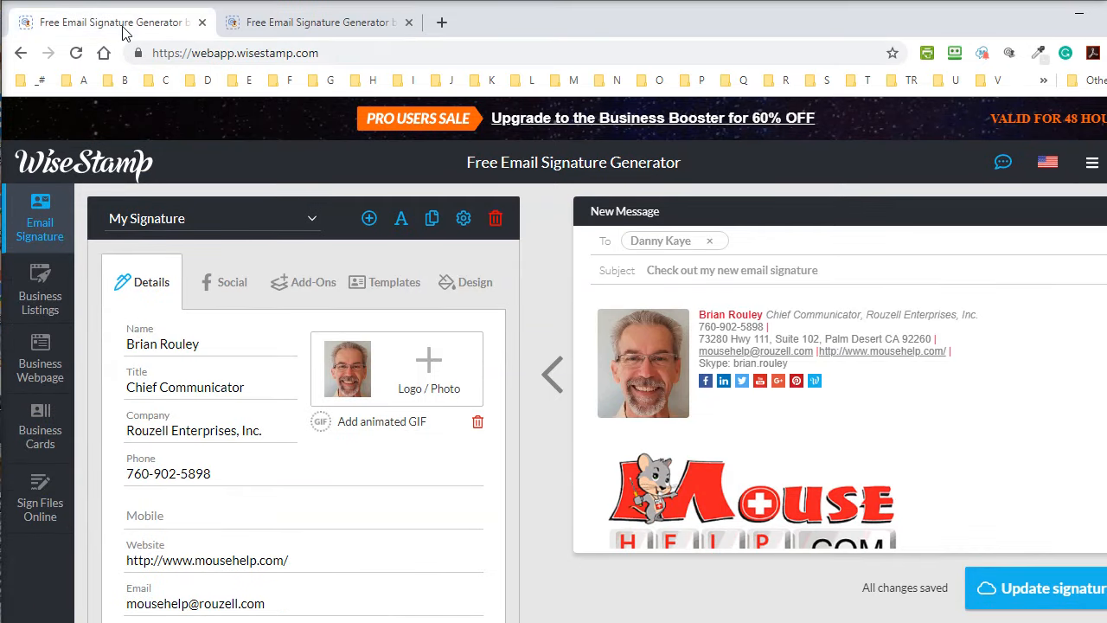
click(362, 54)
text(wis)
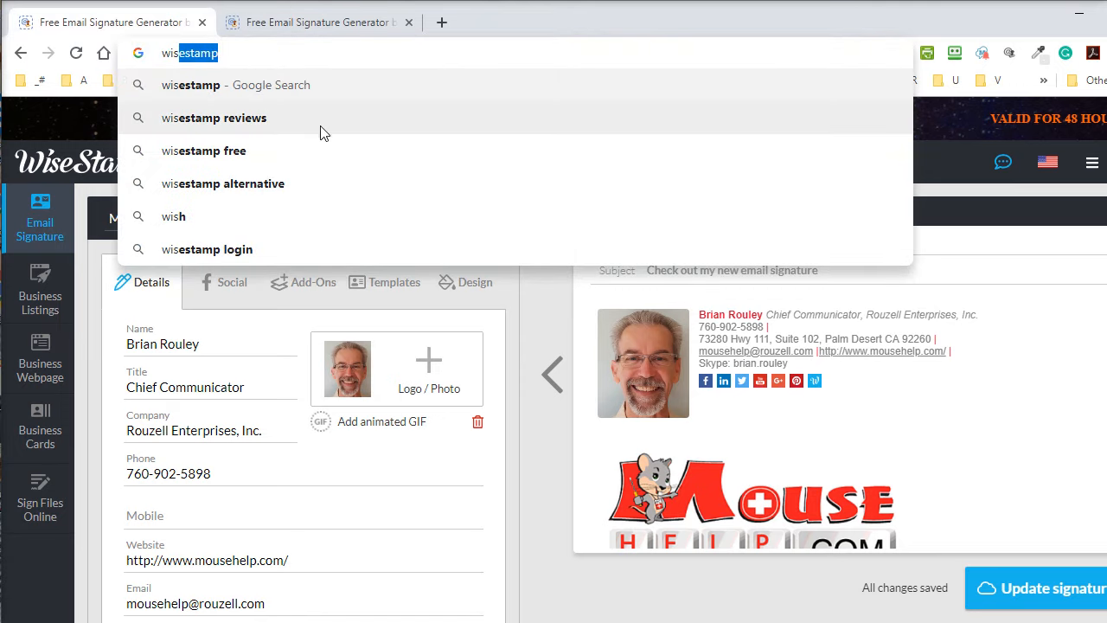
click(227, 151)
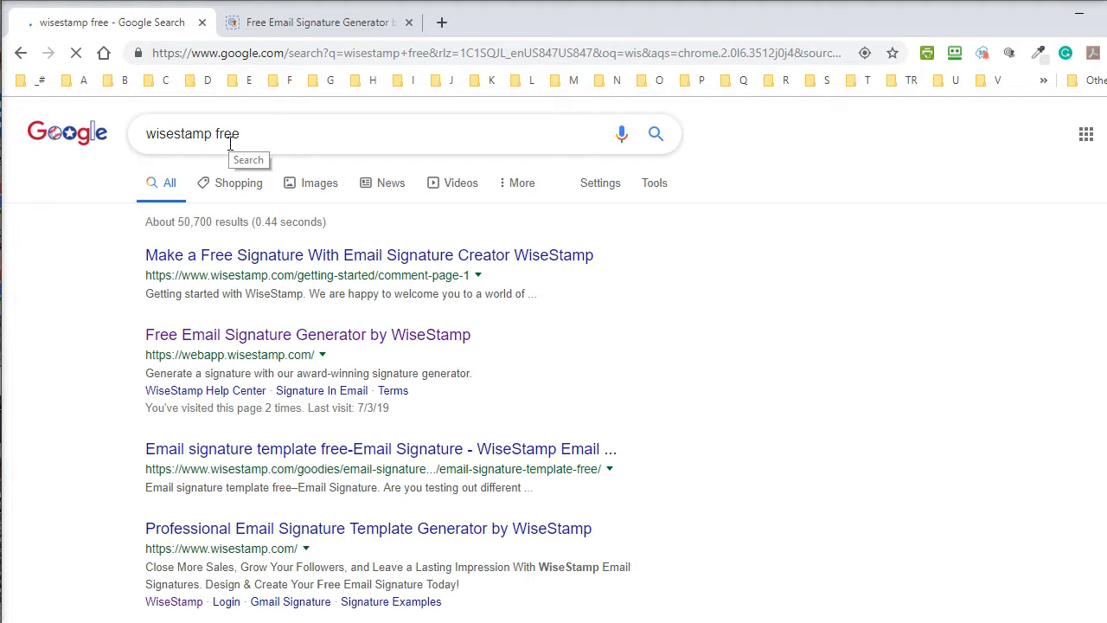
Change the query to 'wisestamp pricing', note the $6 monthly fee, and open the Pricing and benefits result.
click(229, 134)
double_click(230, 134)
text(pricing)
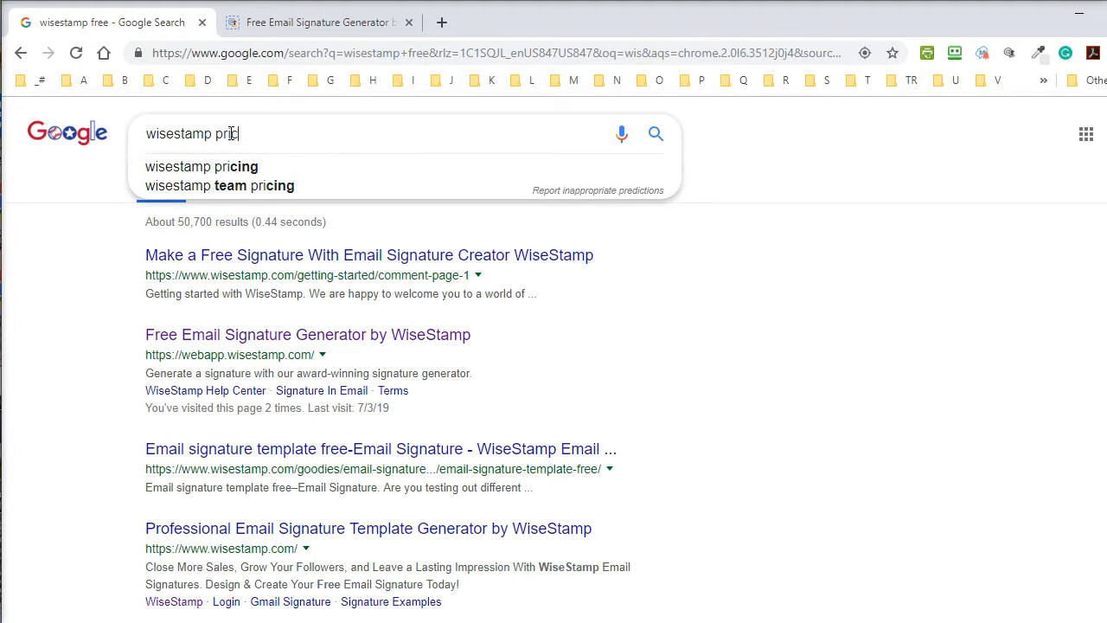
key(Return)
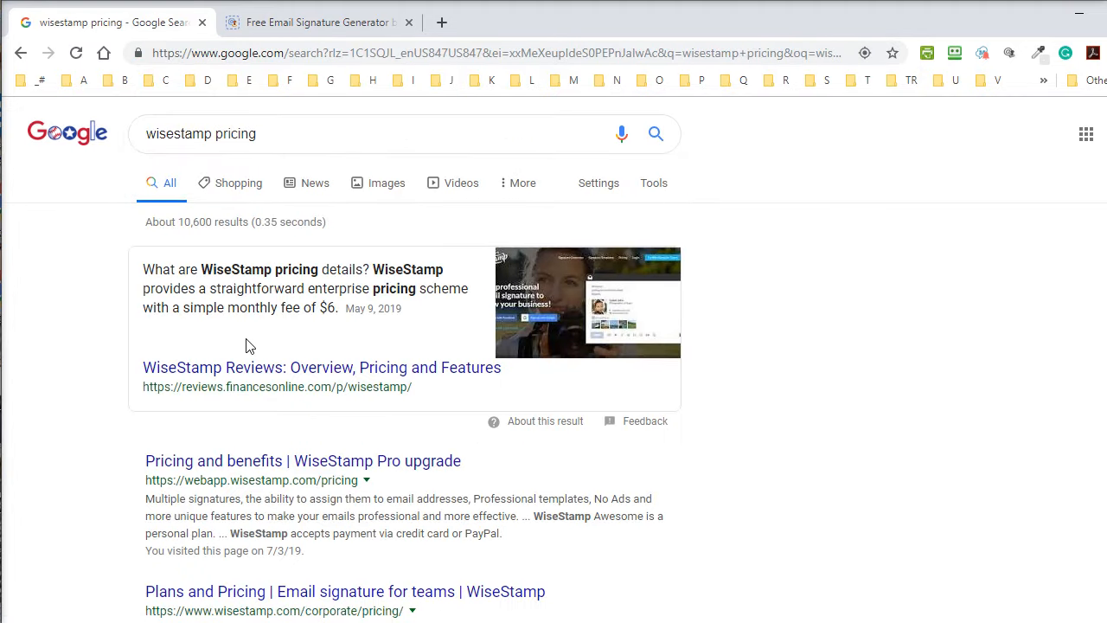
drag(338, 308, 147, 313)
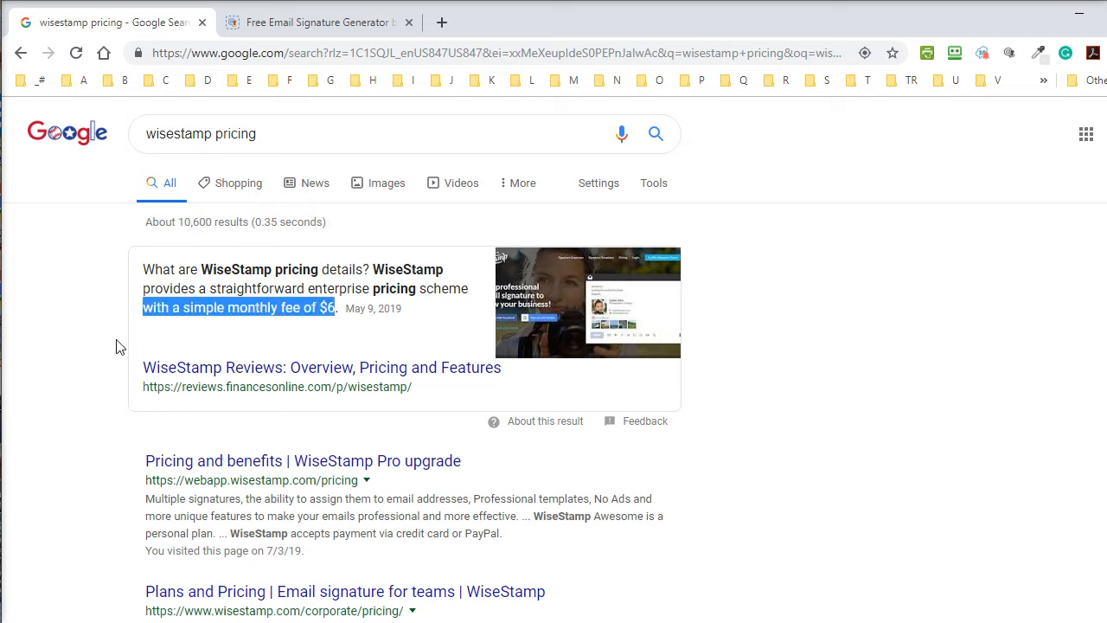
click(262, 460)
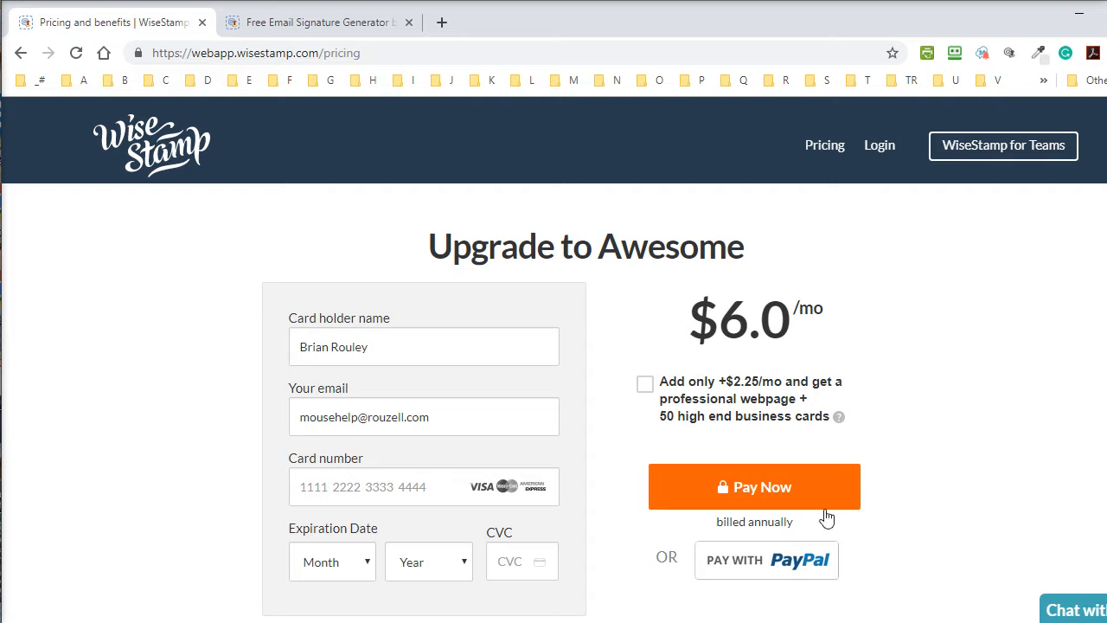
Leave the pricing page for the Free Email Signature Generator tab and show the social profiles.
drag(798, 534, 697, 531)
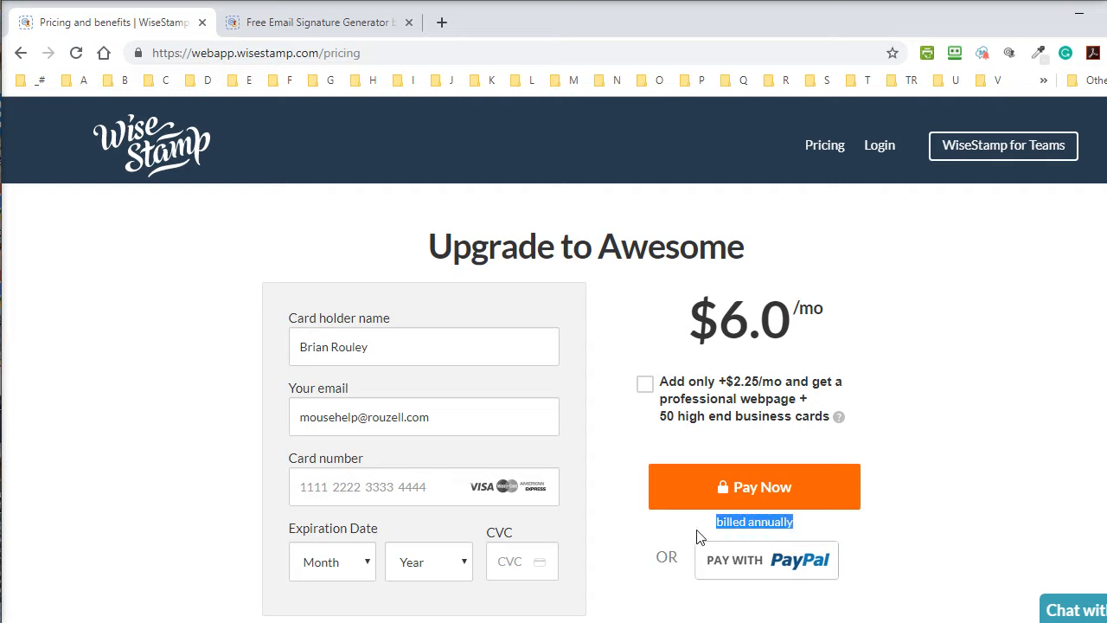
click(921, 289)
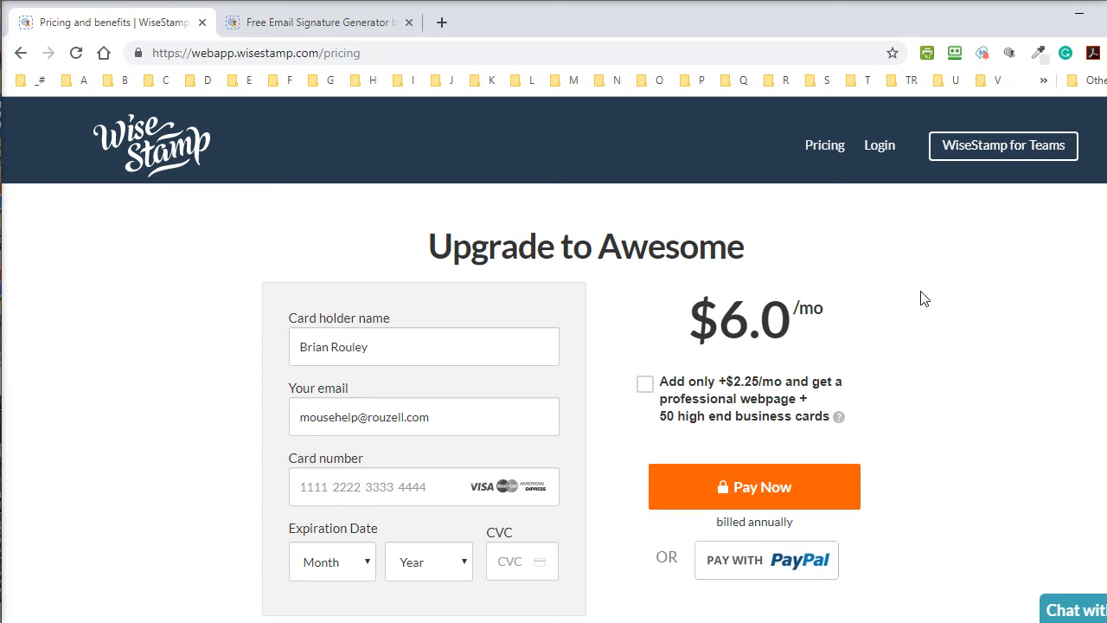
click(295, 25)
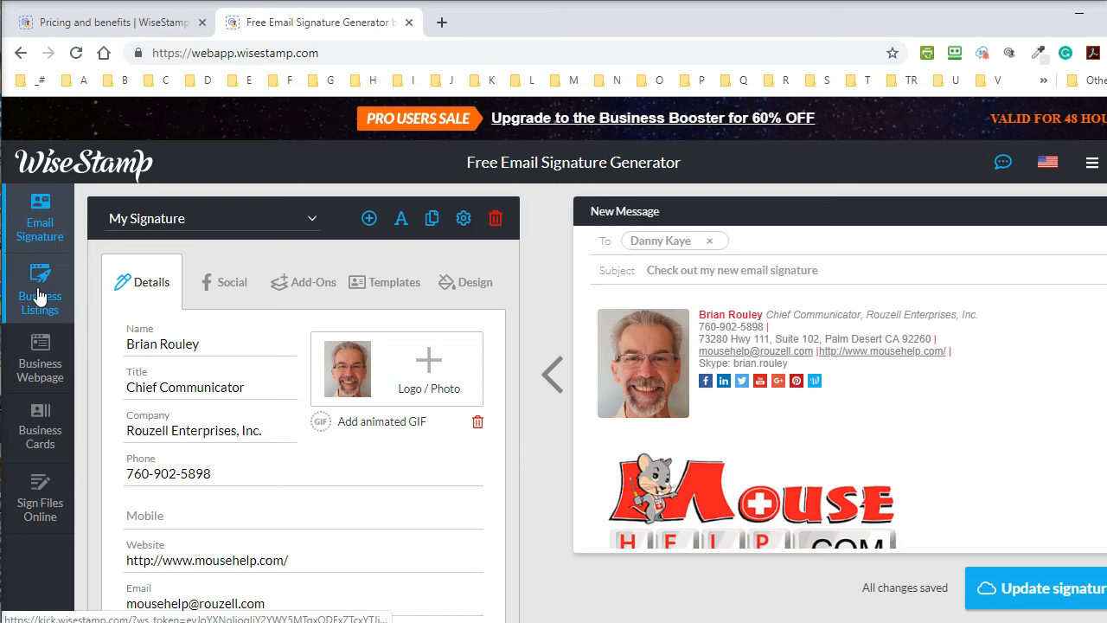
click(230, 292)
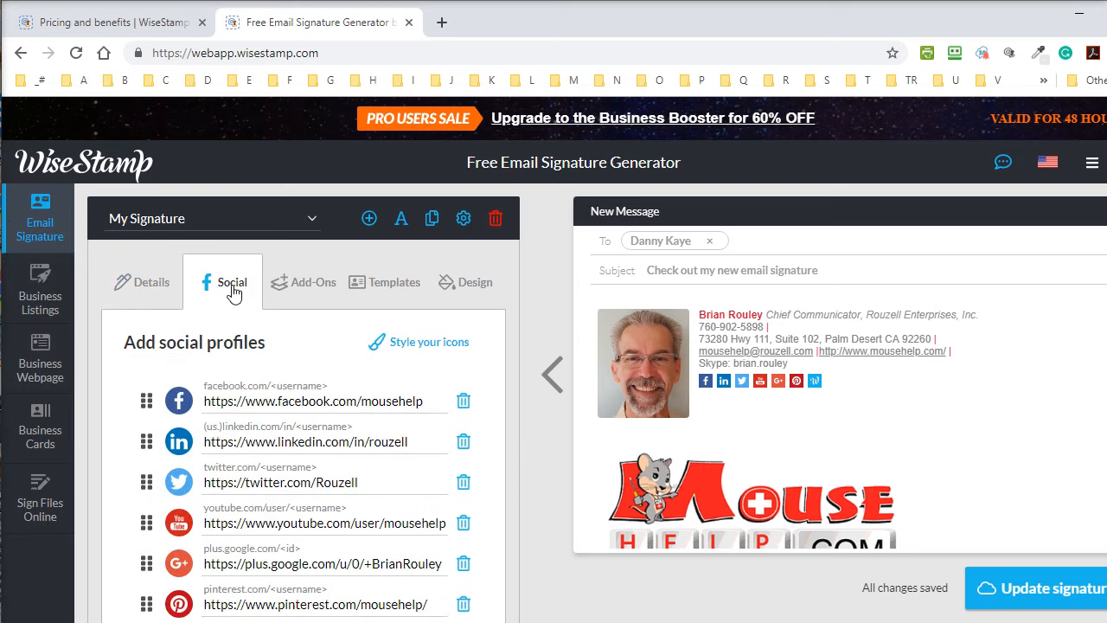
click(301, 283)
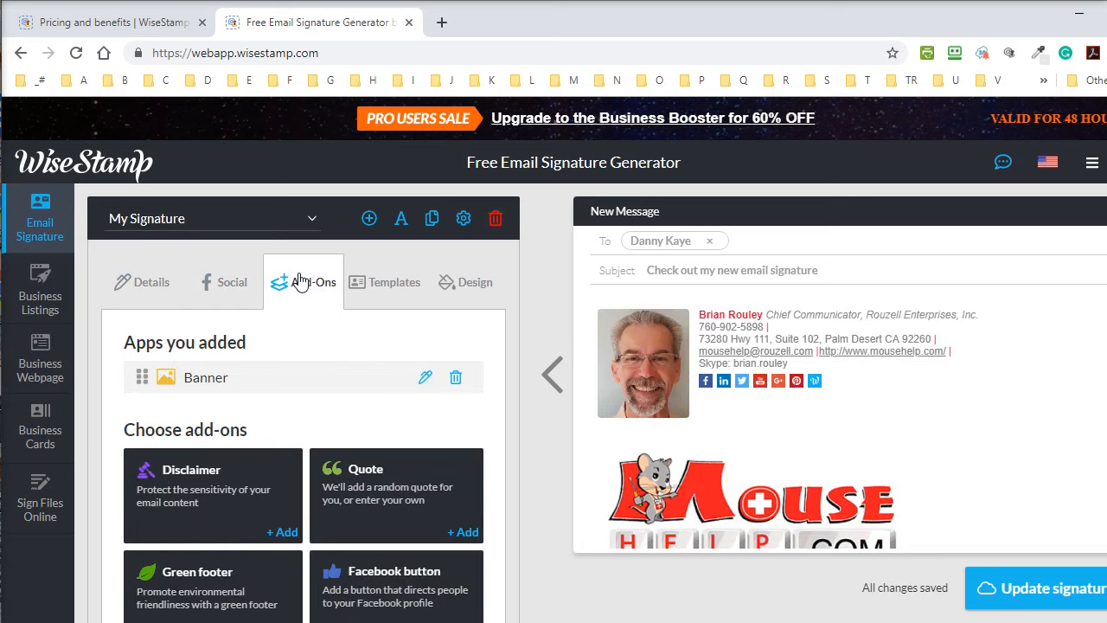
click(385, 285)
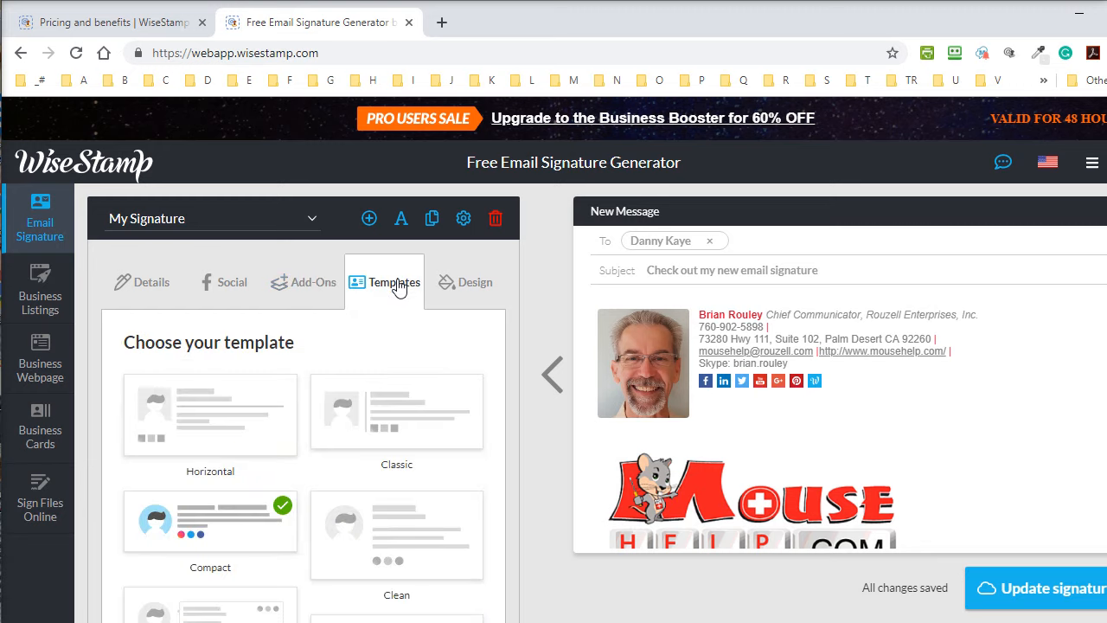
scroll(393, 294, down, 8)
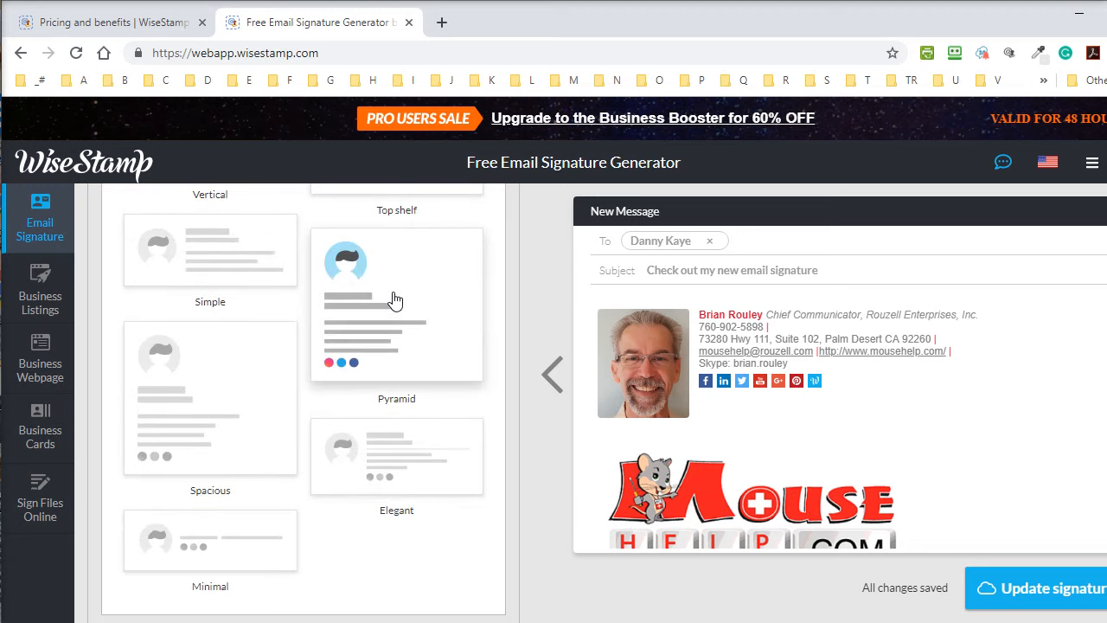
scroll(394, 299, up, 10)
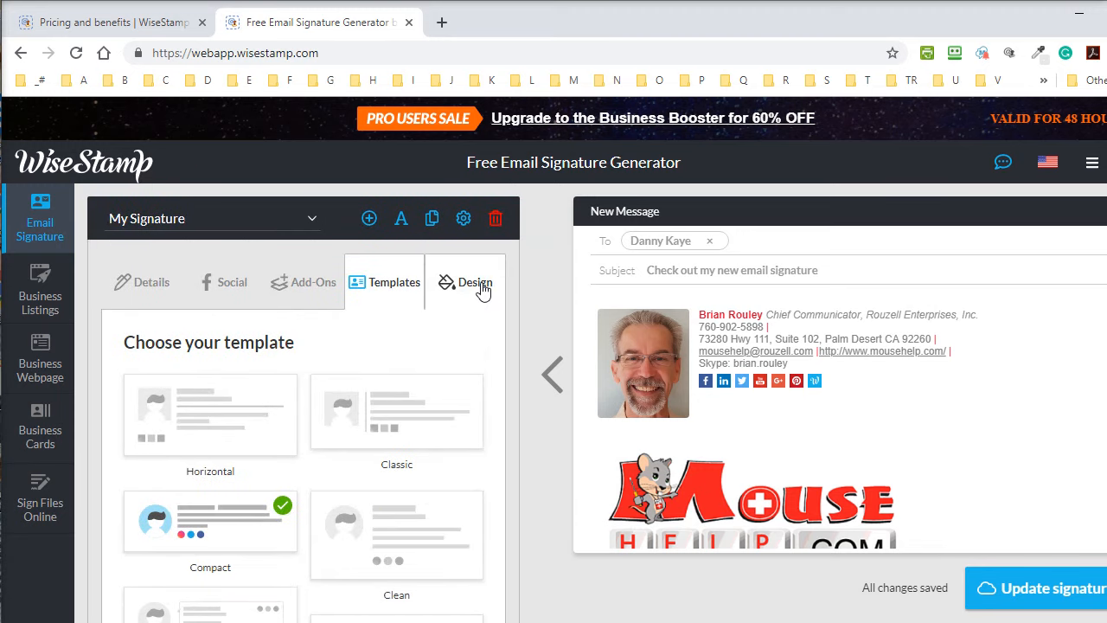
click(483, 292)
scroll(474, 437, down, 2)
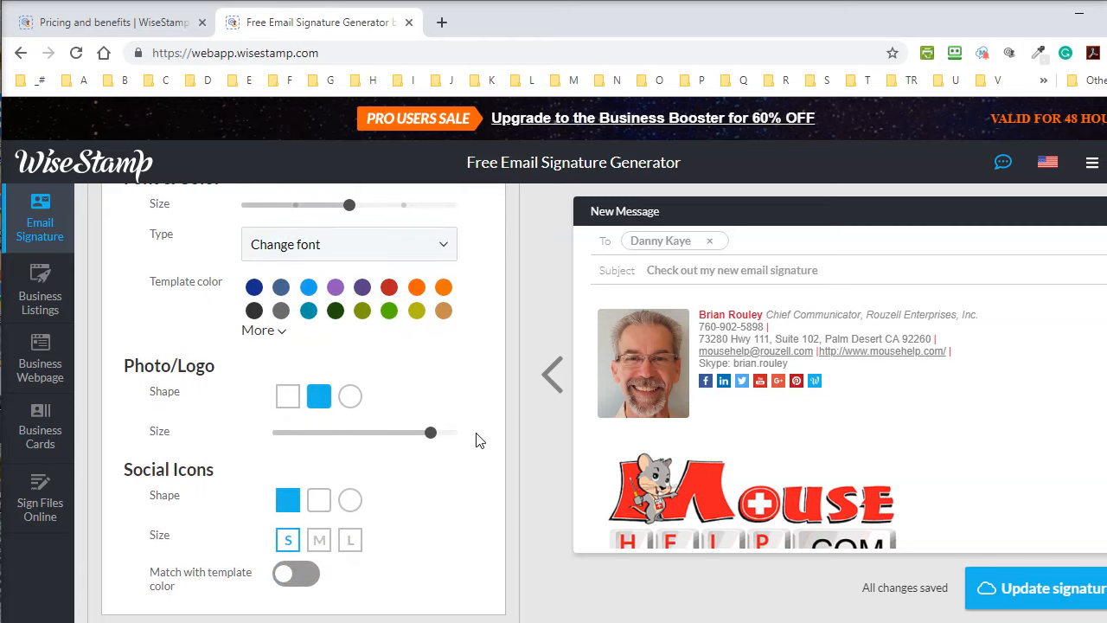
scroll(474, 437, up, 2)
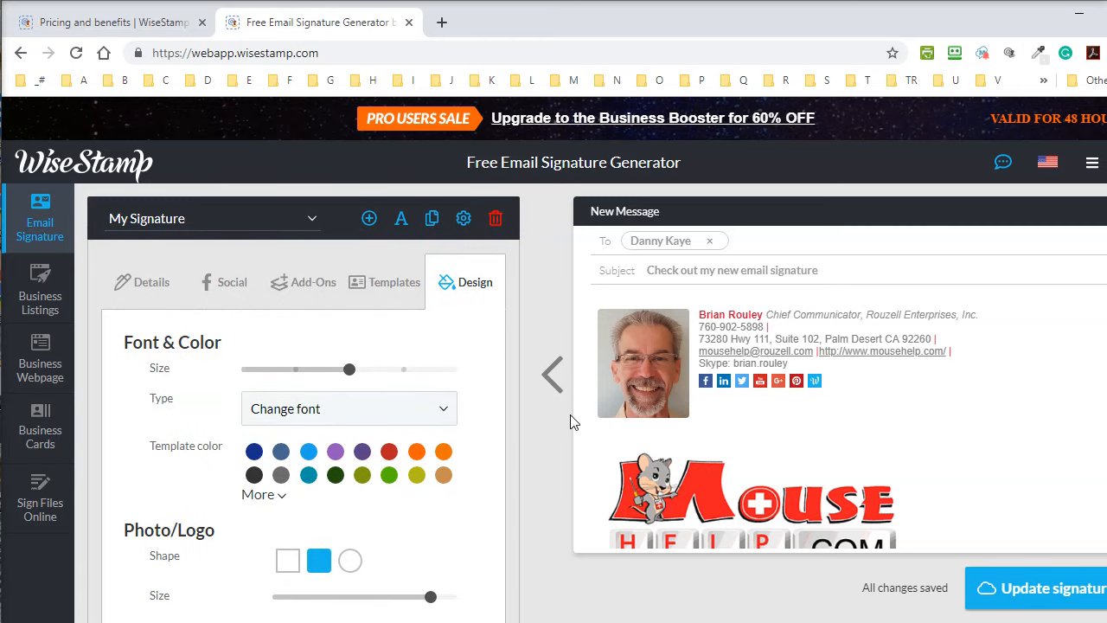
click(178, 222)
click(52, 208)
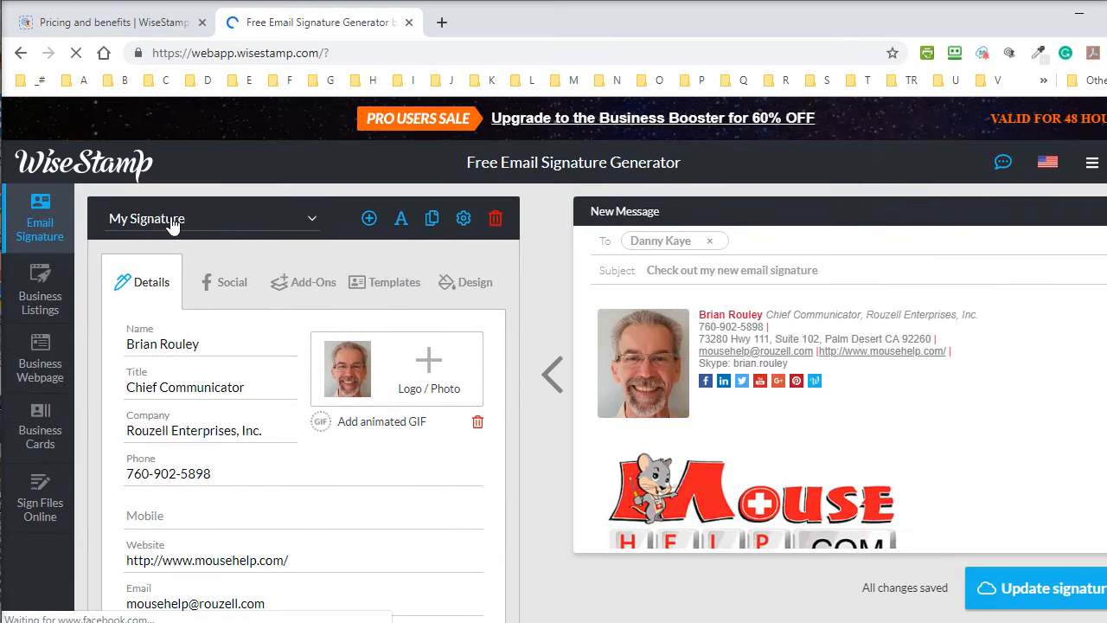
click(173, 222)
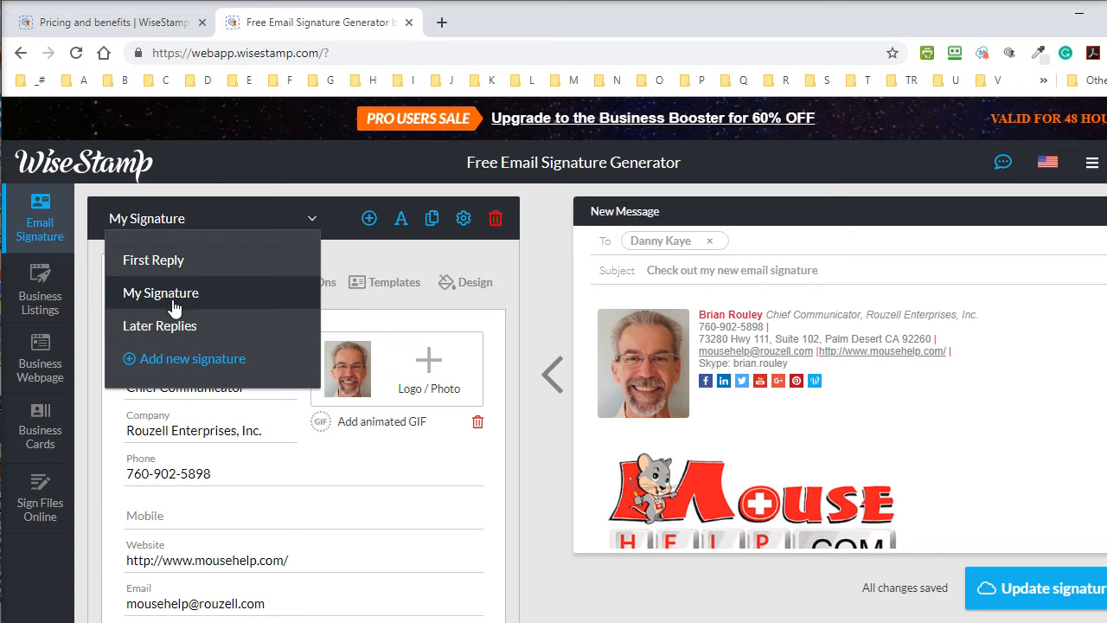
Open WiseStamp's signature settings page from the extension, then return to the editor.
click(1011, 55)
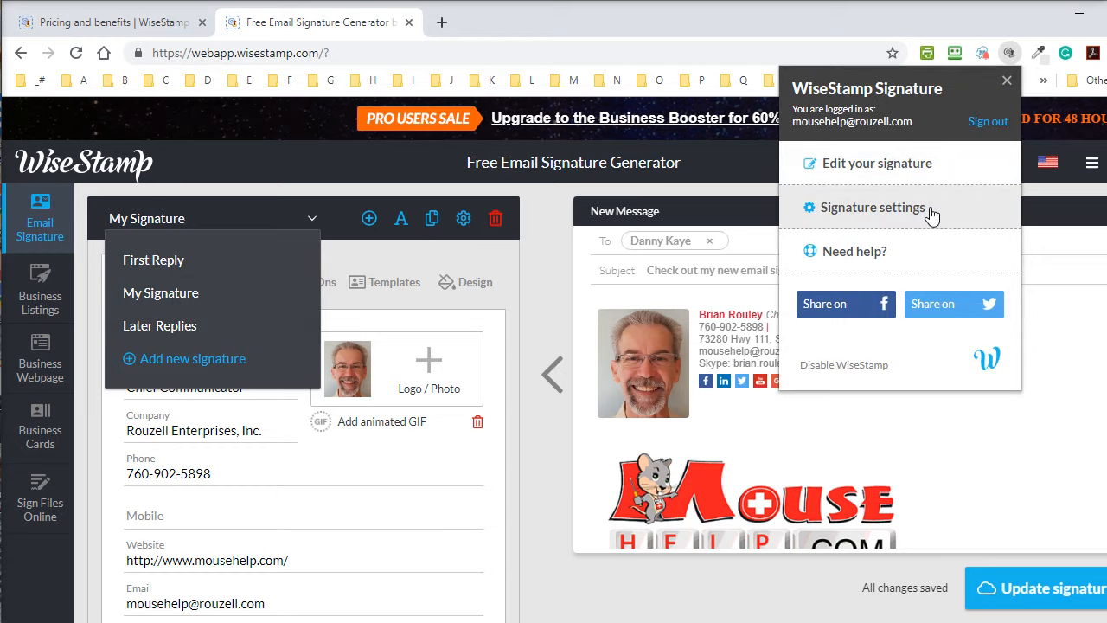
click(810, 211)
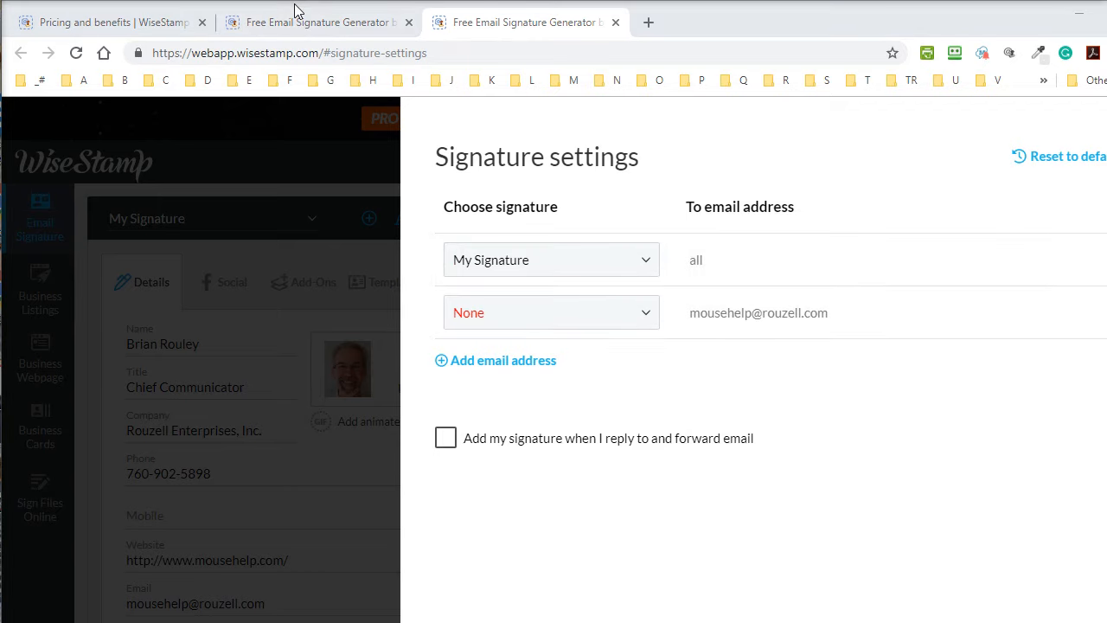
click(291, 32)
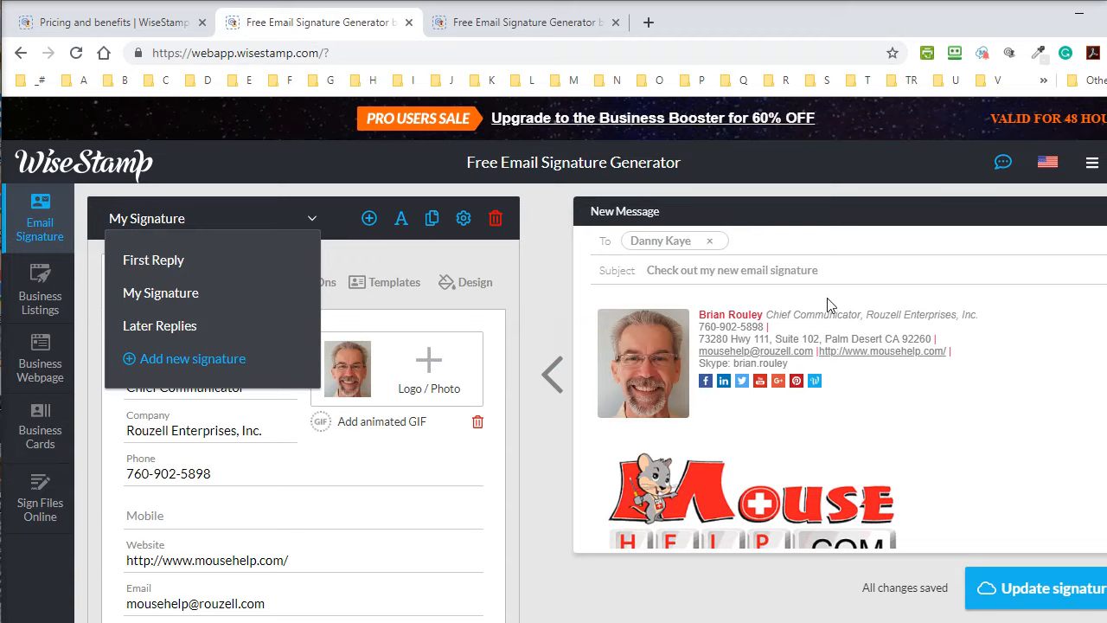
Browse the First Reply and Later Replies signatures, then add the new signature My Signature(1).
click(172, 270)
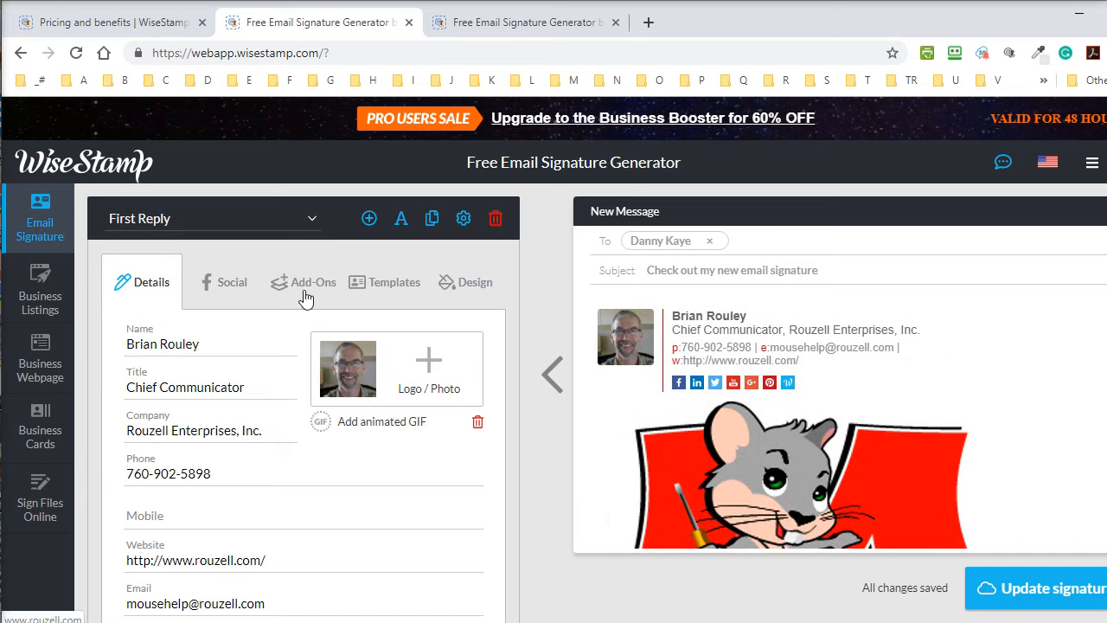
click(164, 221)
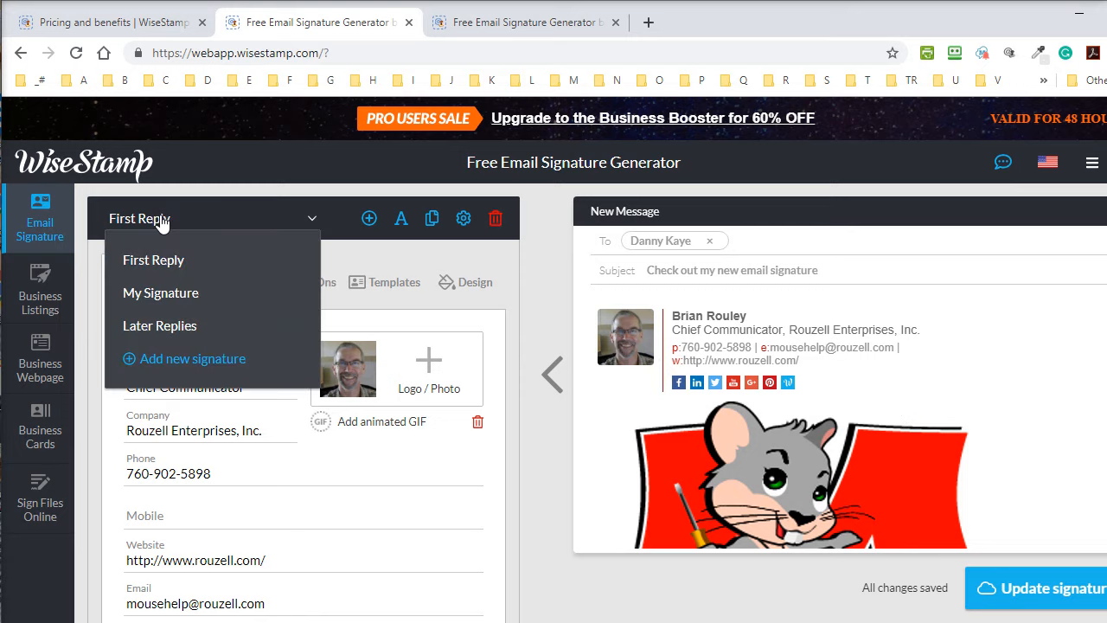
click(171, 335)
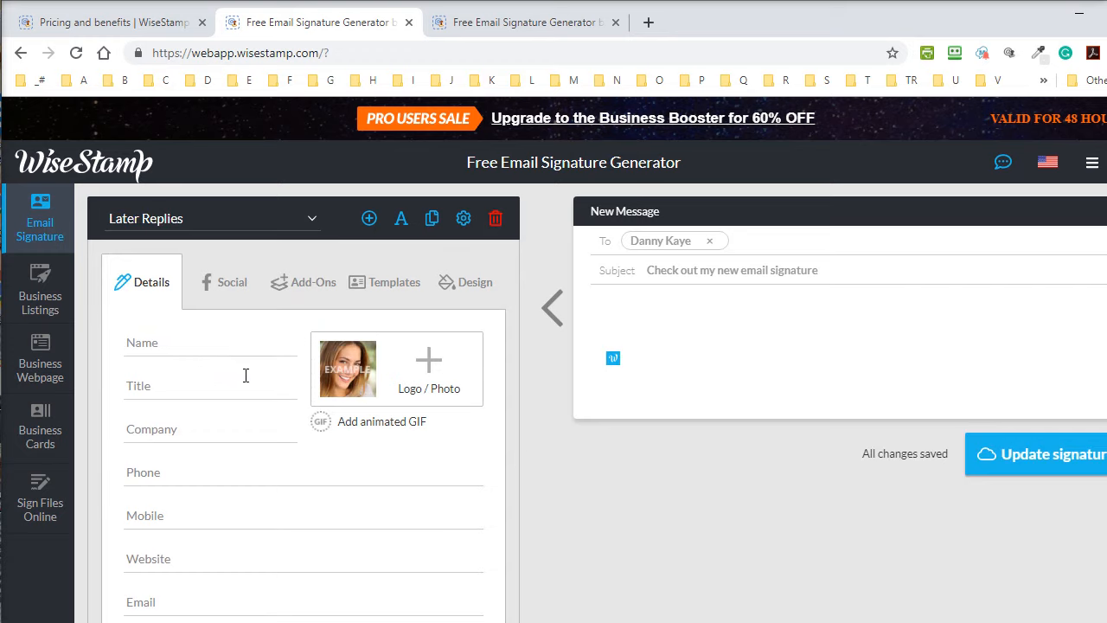
click(296, 234)
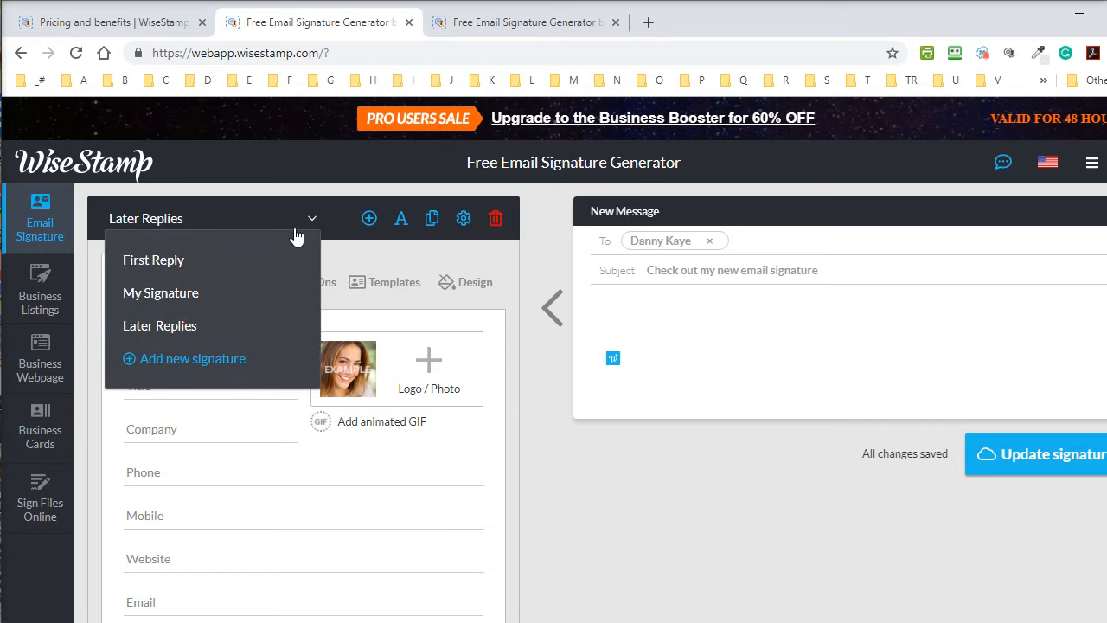
click(176, 366)
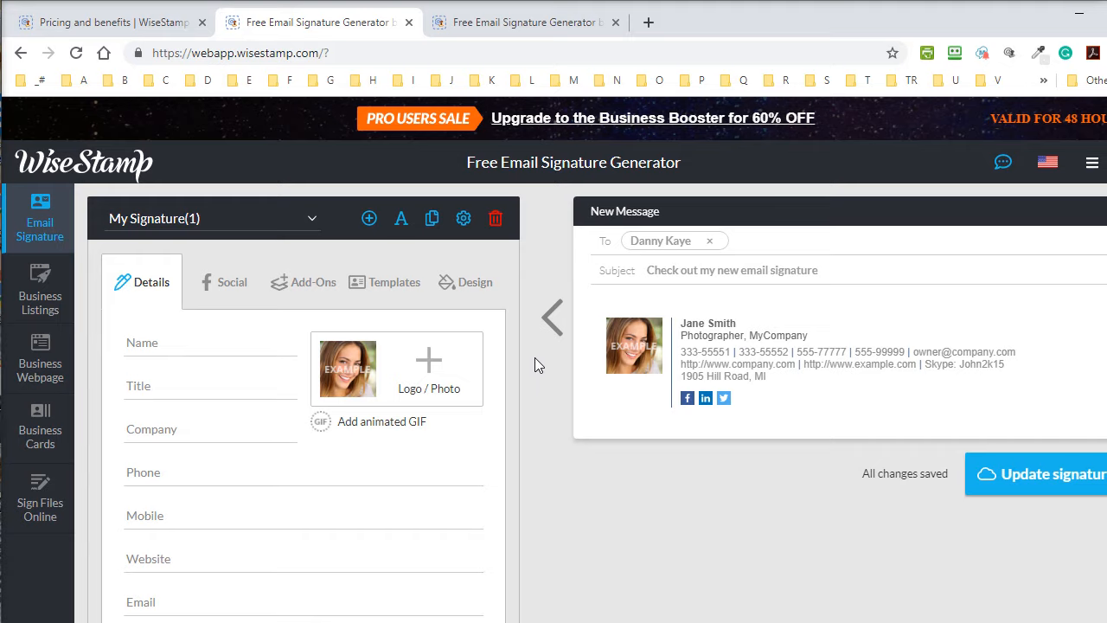
click(511, 26)
Search Google for Yahoo Mail and begin signing in with the account name.
click(476, 47)
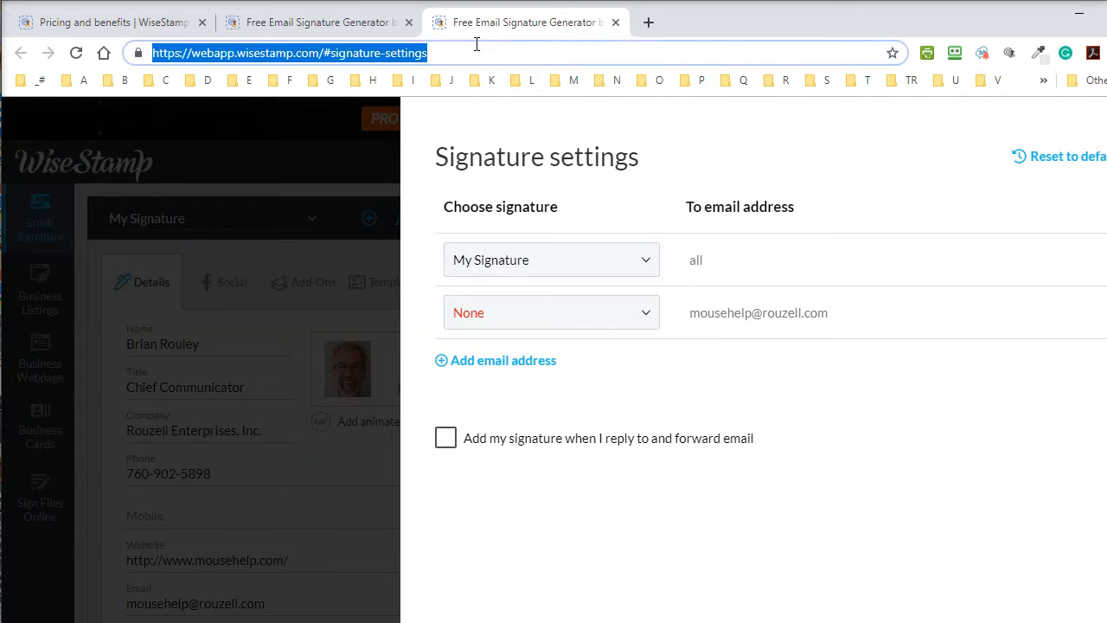
text(yahoo)
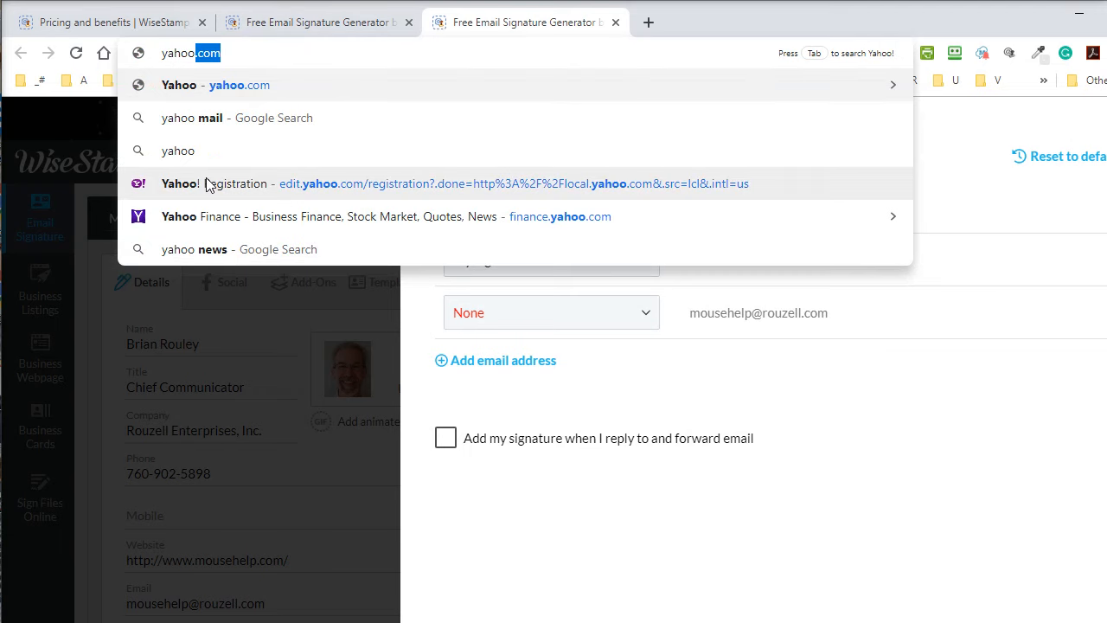
click(184, 126)
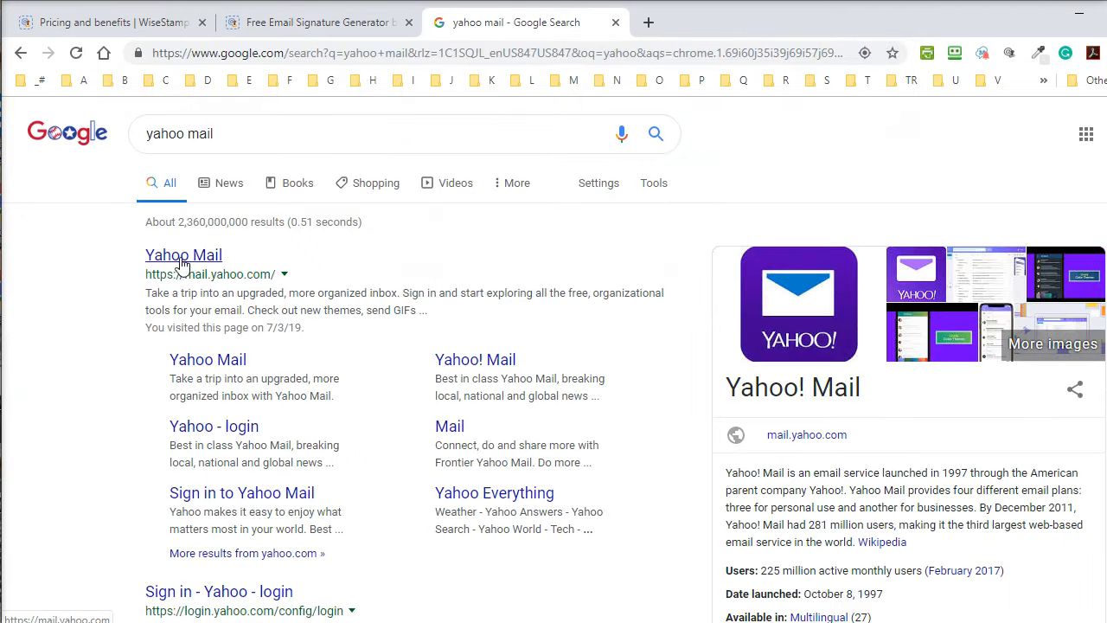
click(183, 256)
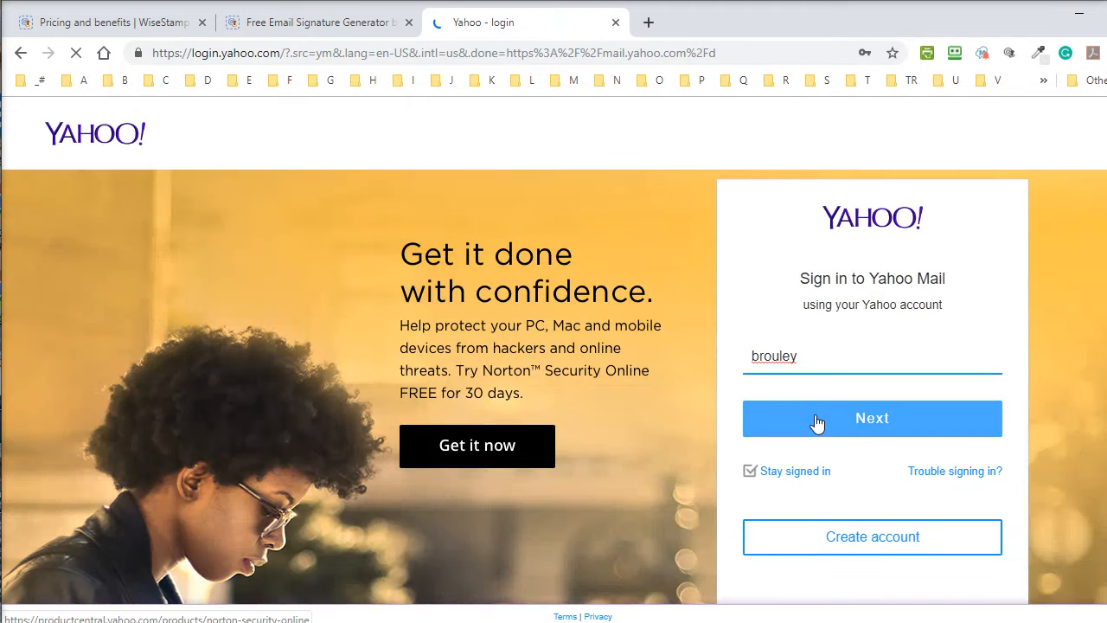
click(877, 427)
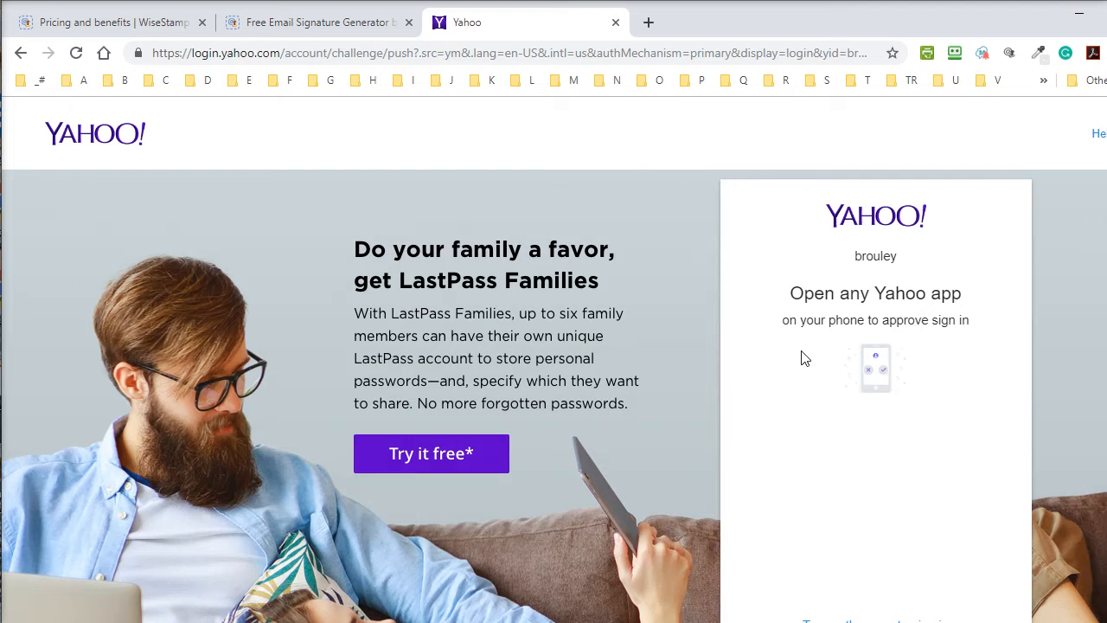
Verify the phone number with a text-message code and continue into the Yahoo inbox.
scroll(801, 355, down, 4)
click(848, 291)
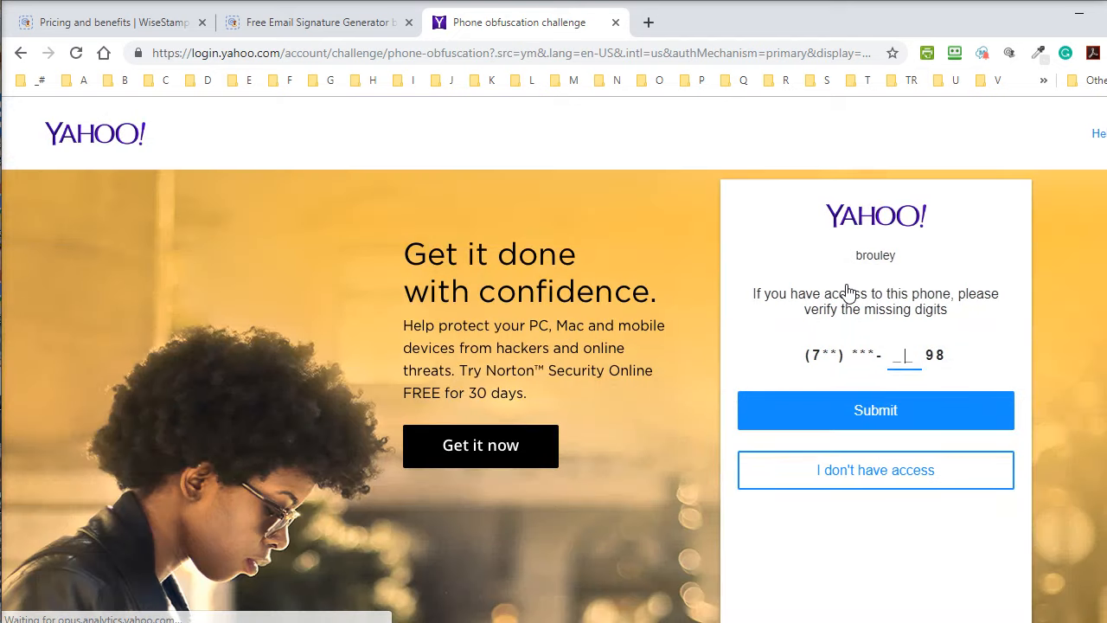
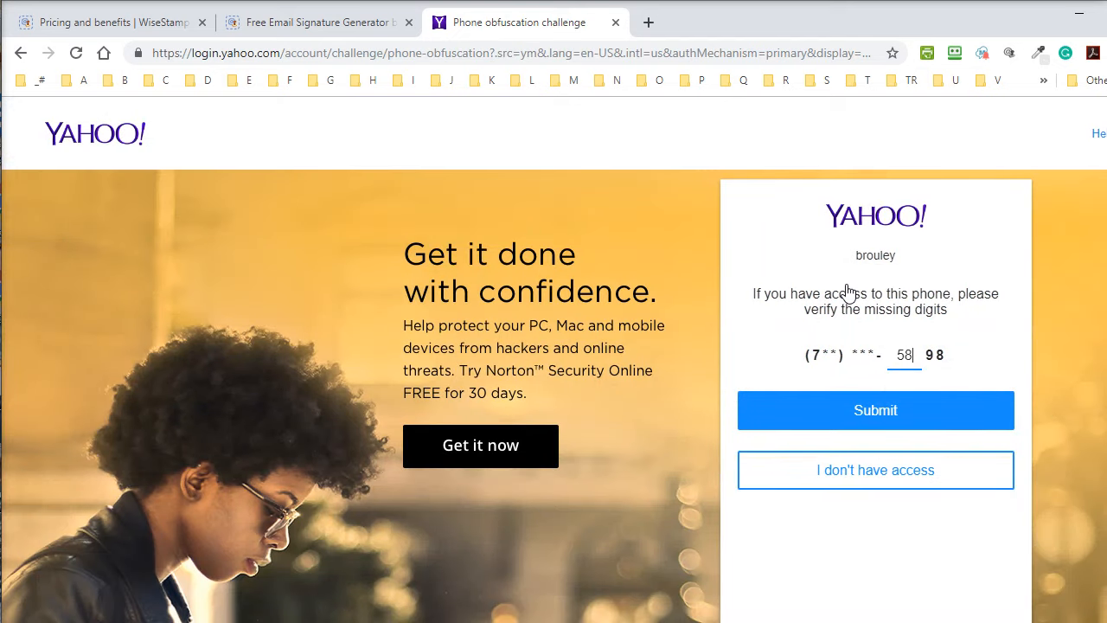
click(878, 401)
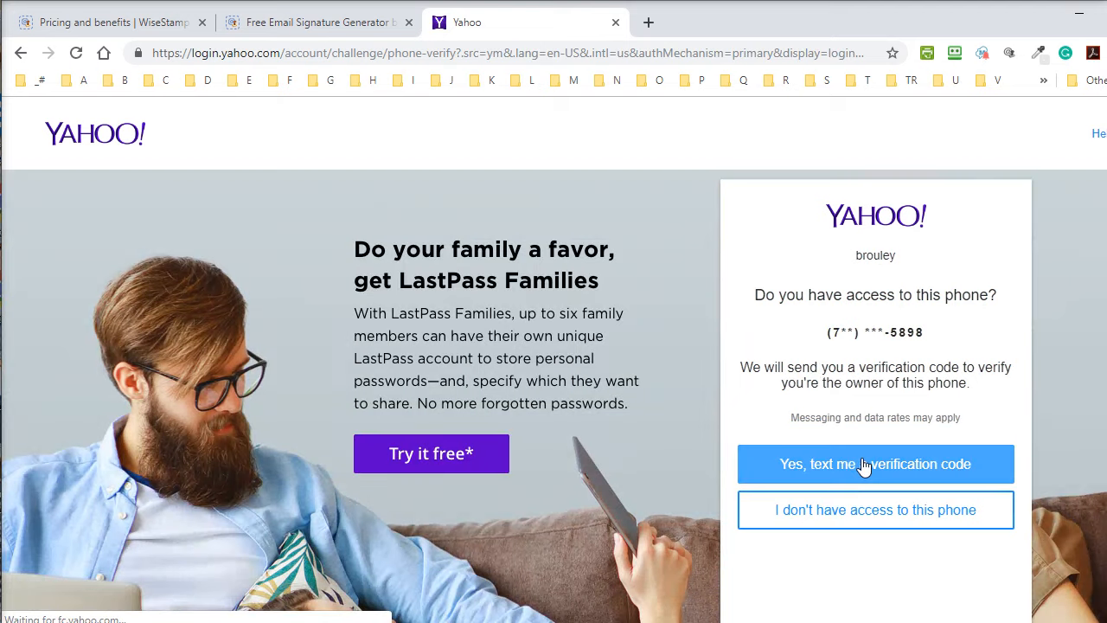
click(865, 465)
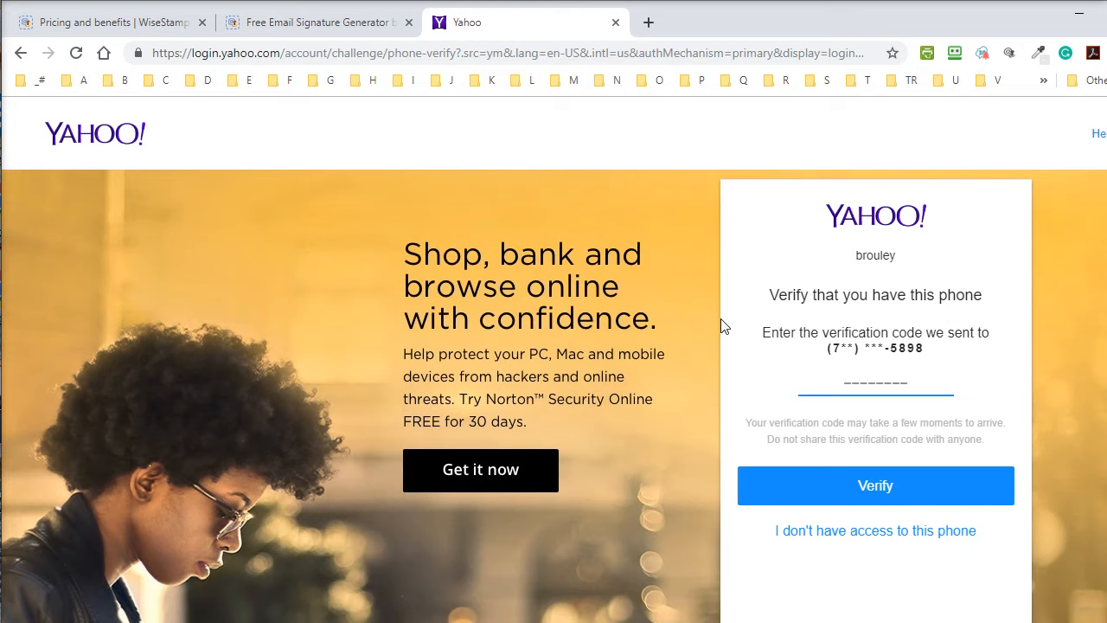
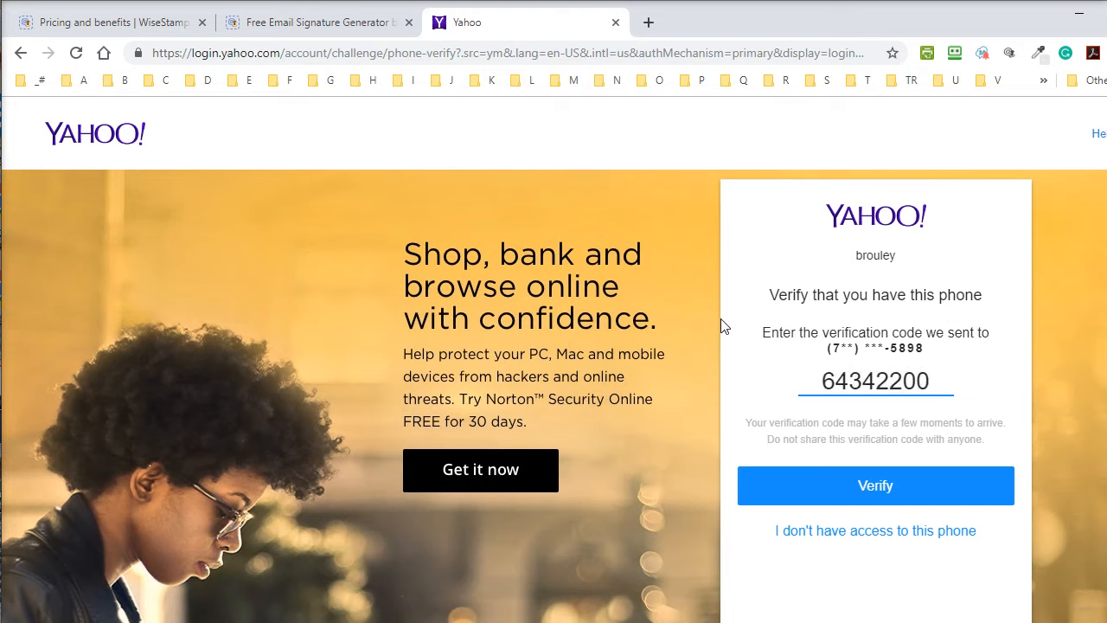
click(876, 489)
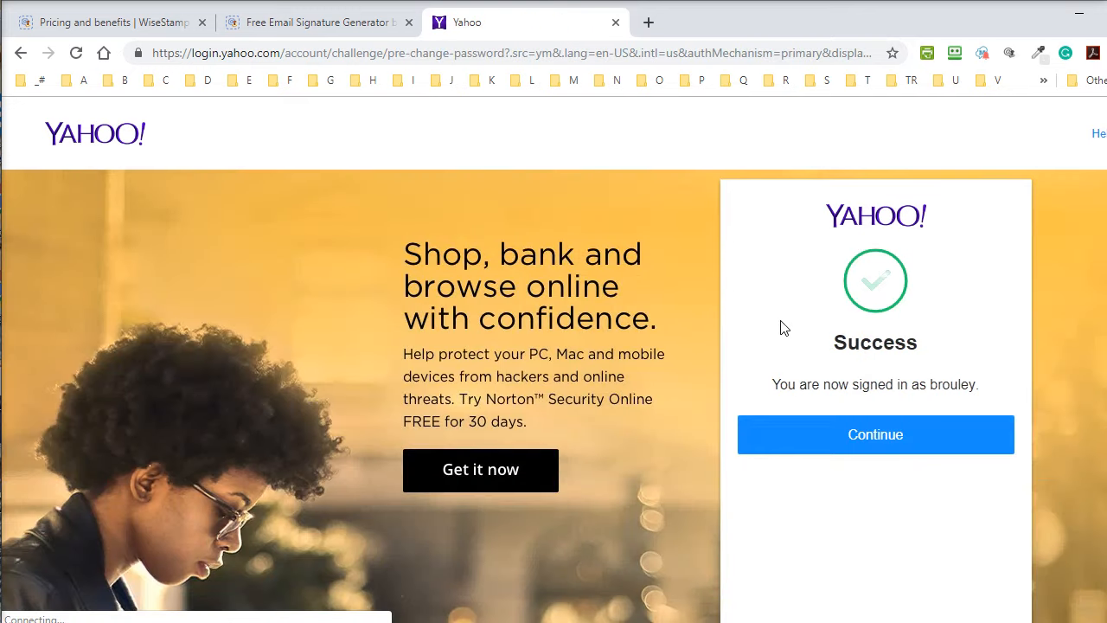
click(882, 437)
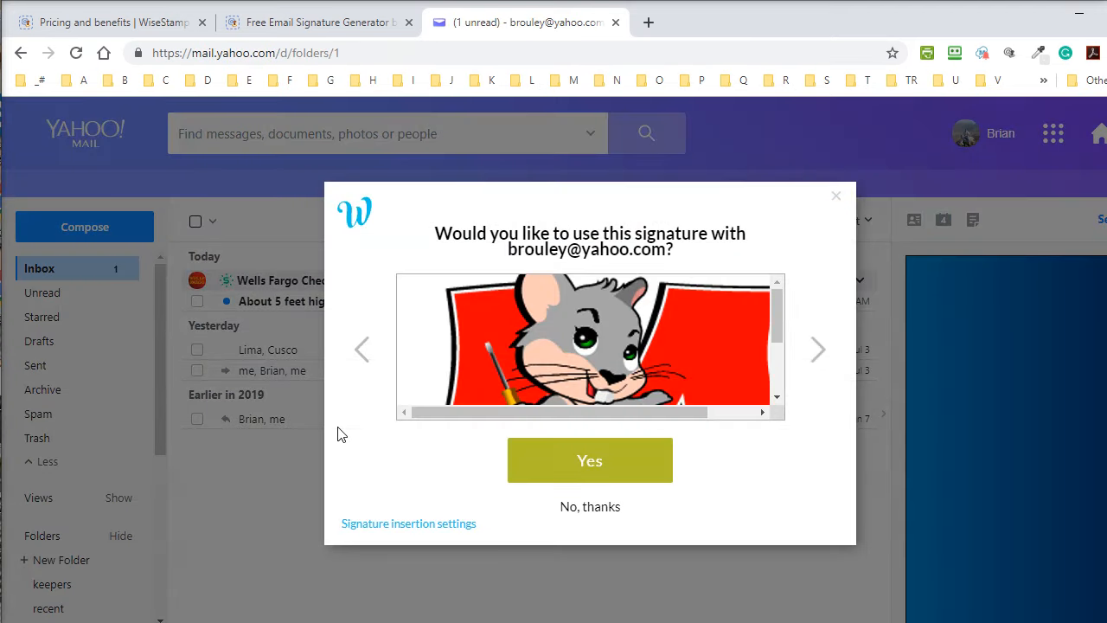
Accept the WiseStamp signature for Yahoo, compose a new email, and delete the stray long link.
click(591, 466)
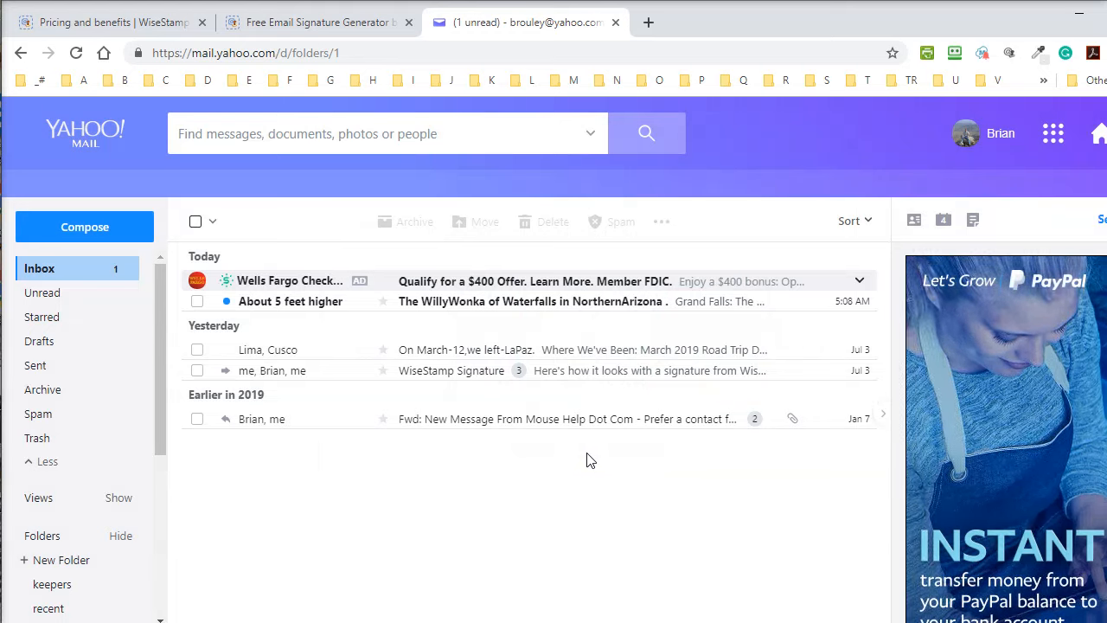
click(97, 235)
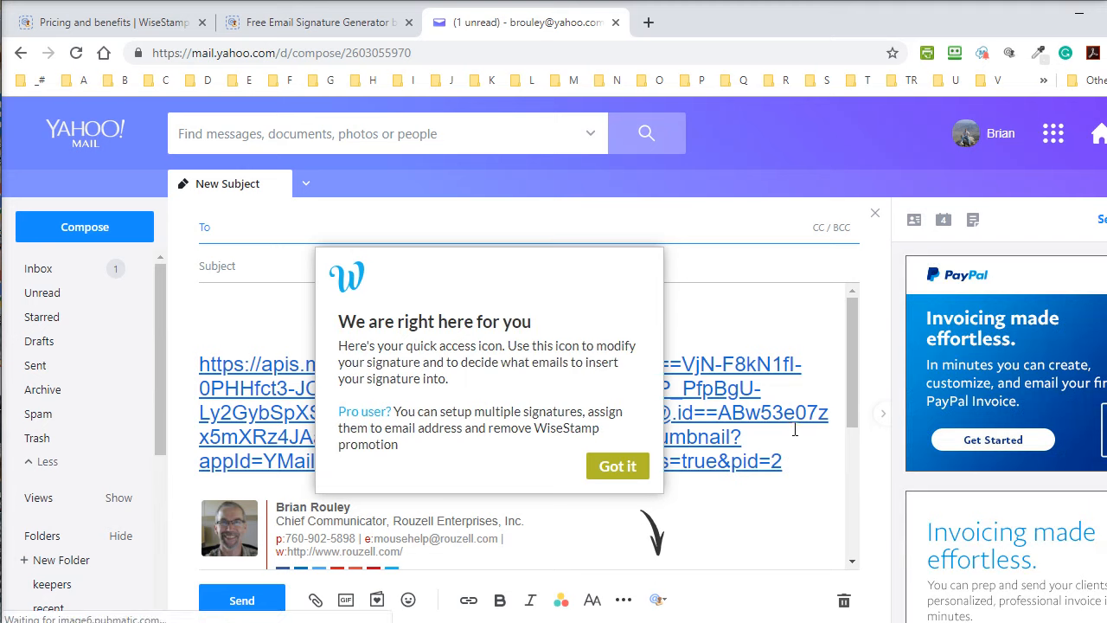
click(620, 466)
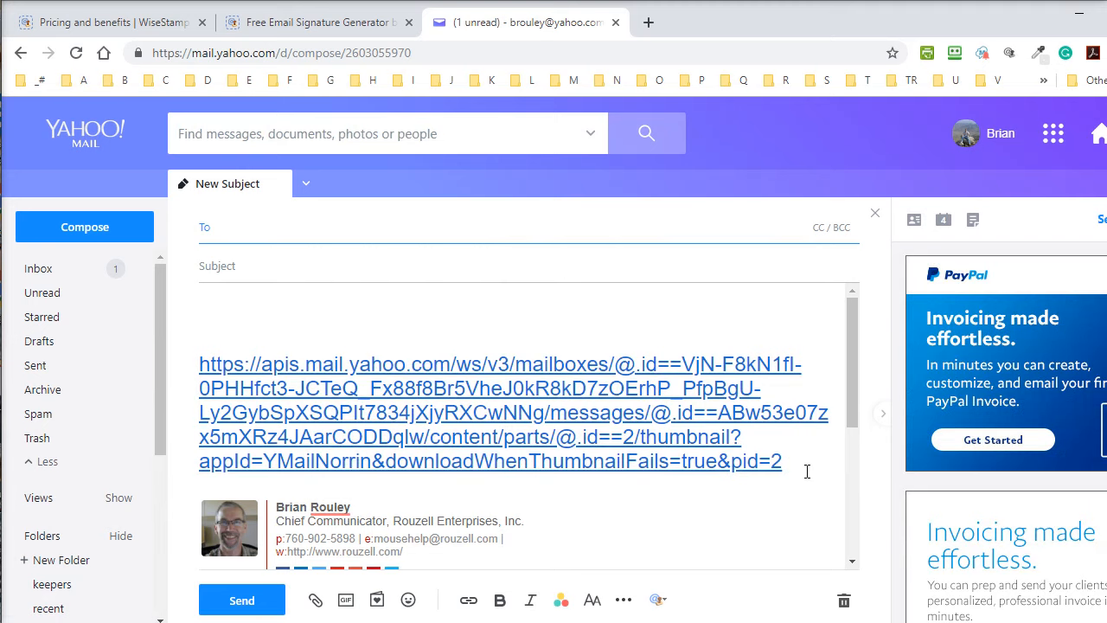
drag(808, 472, 200, 365)
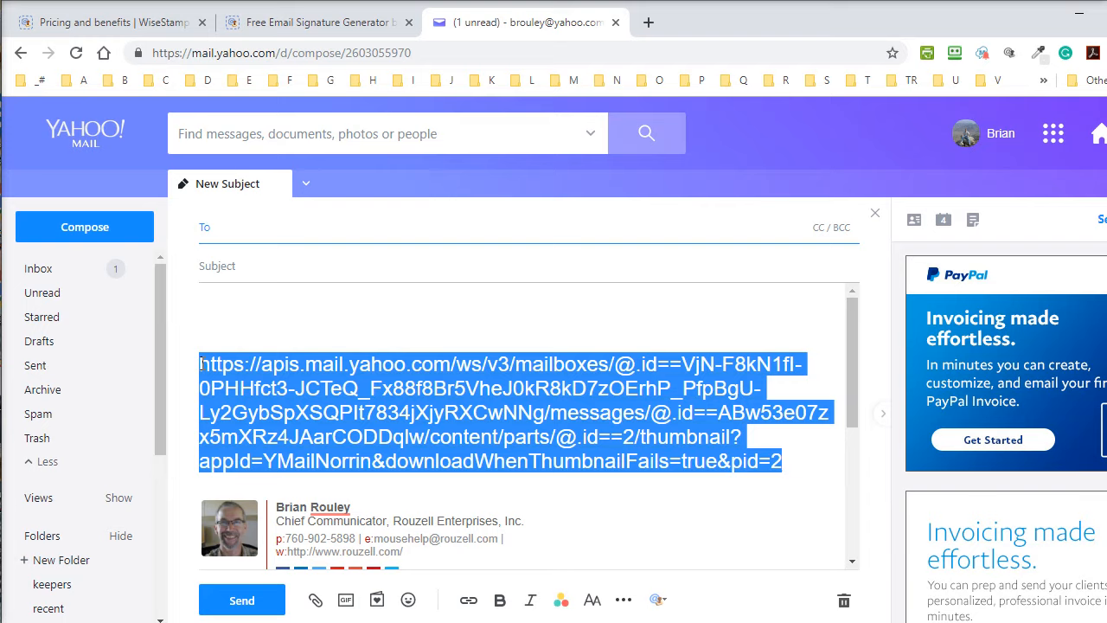
key(Delete)
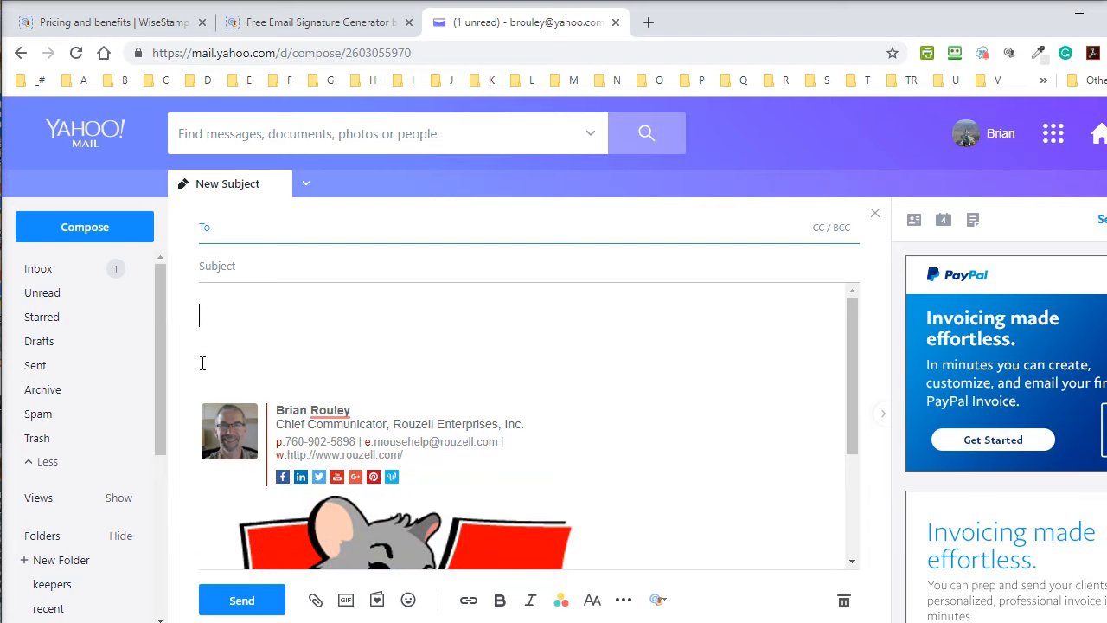
Send 'Here is my signature from WiseStamp' with subject 'WiseStamp Signature' to the user's own contact.
text(Here is my signa)
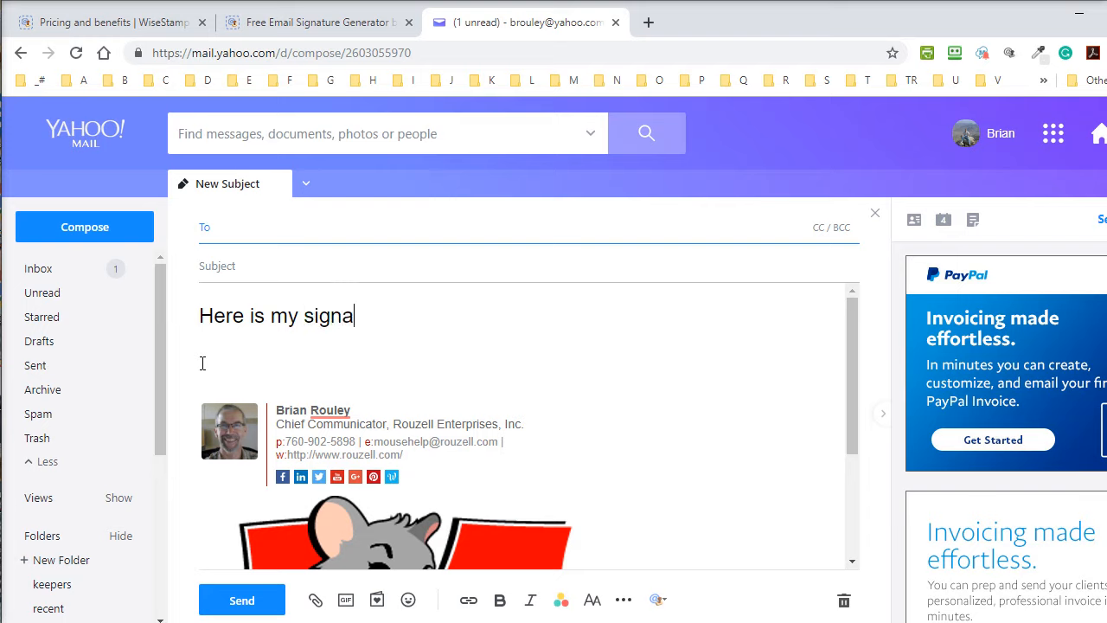
text(ture from WiseStamp.)
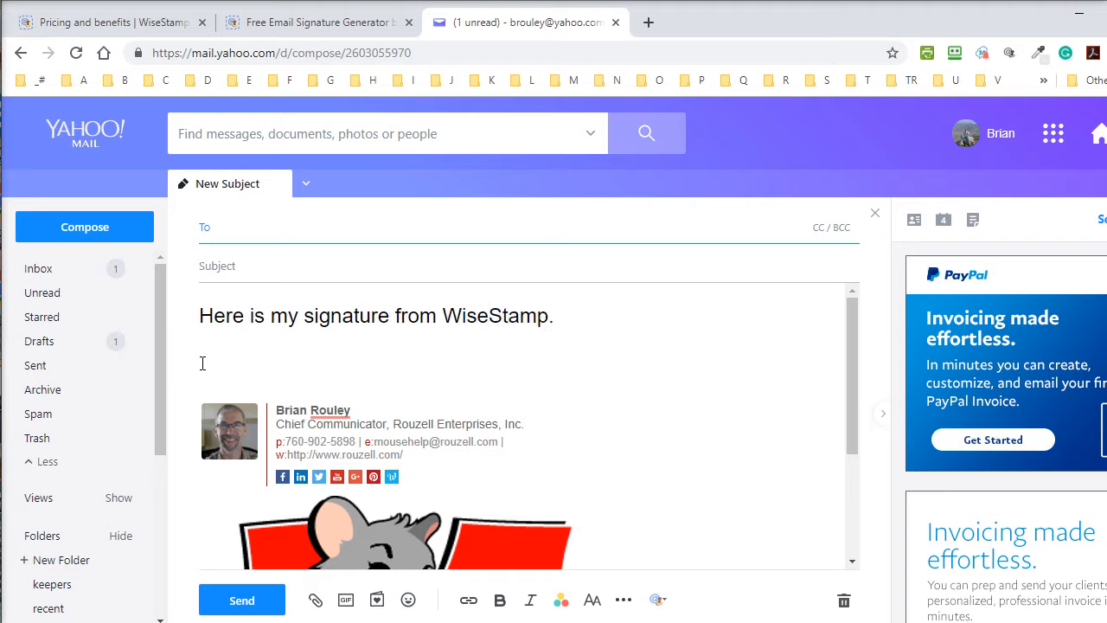
click(240, 267)
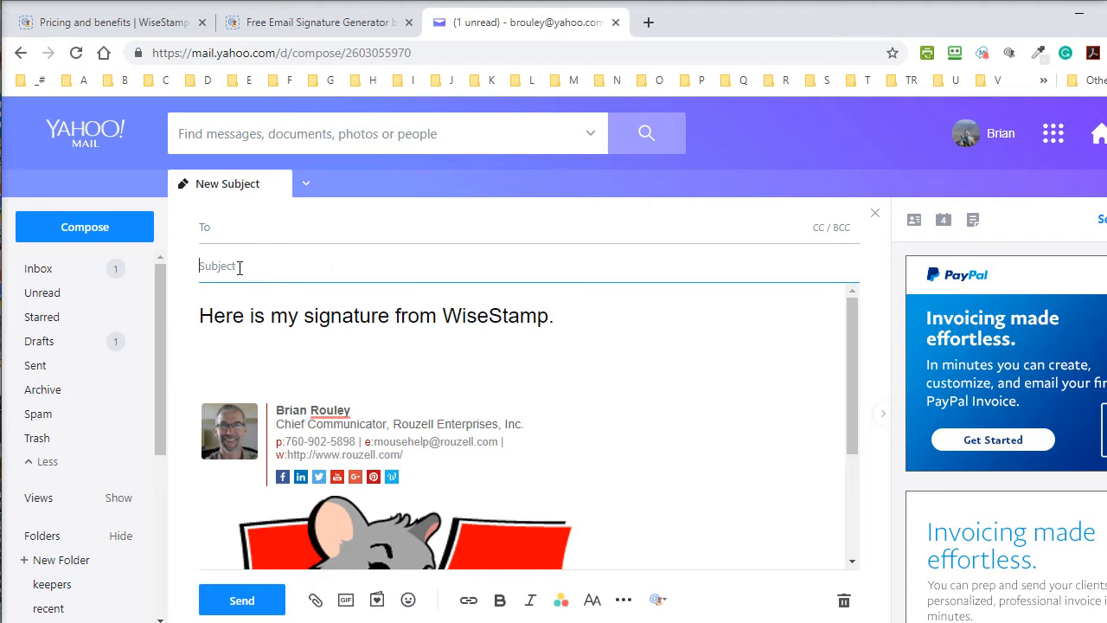
text(WiseStamp Signature)
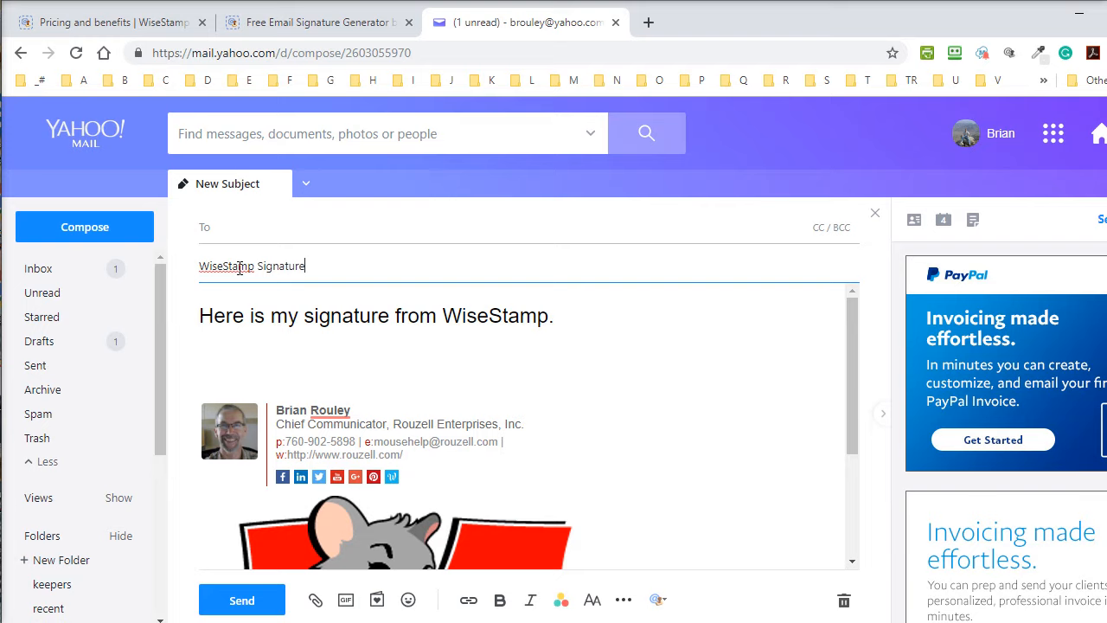
click(216, 229)
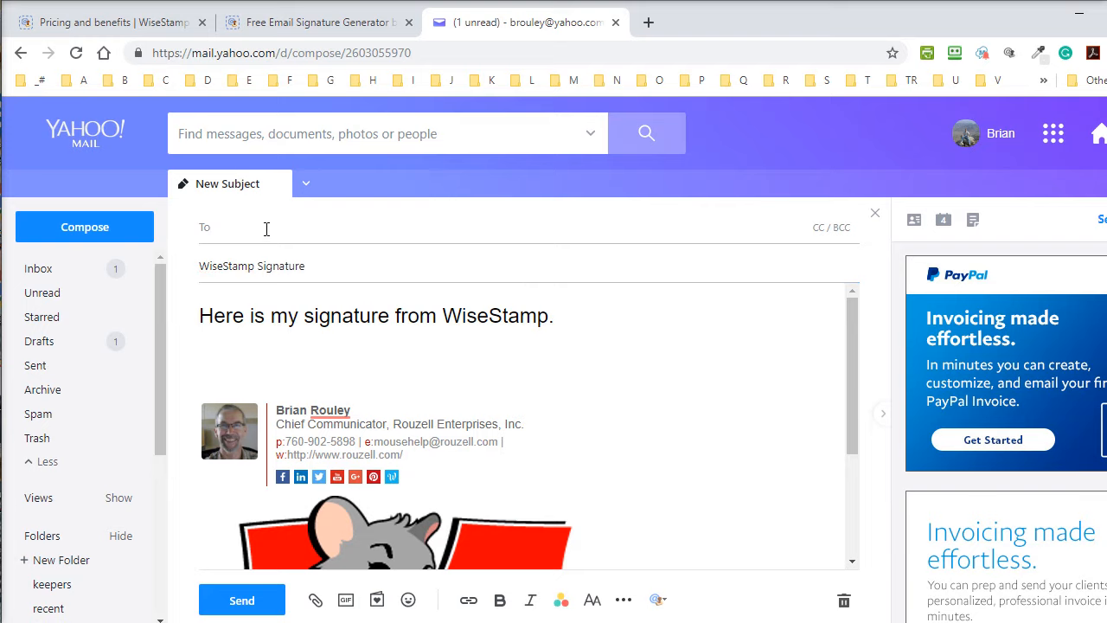
text(mousehe)
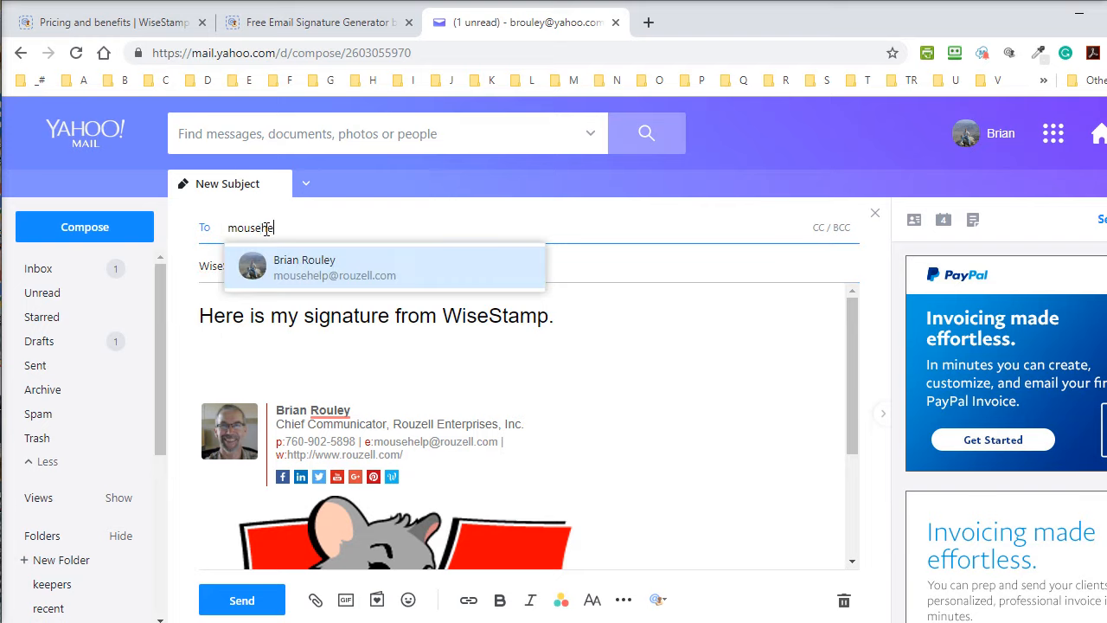
click(316, 268)
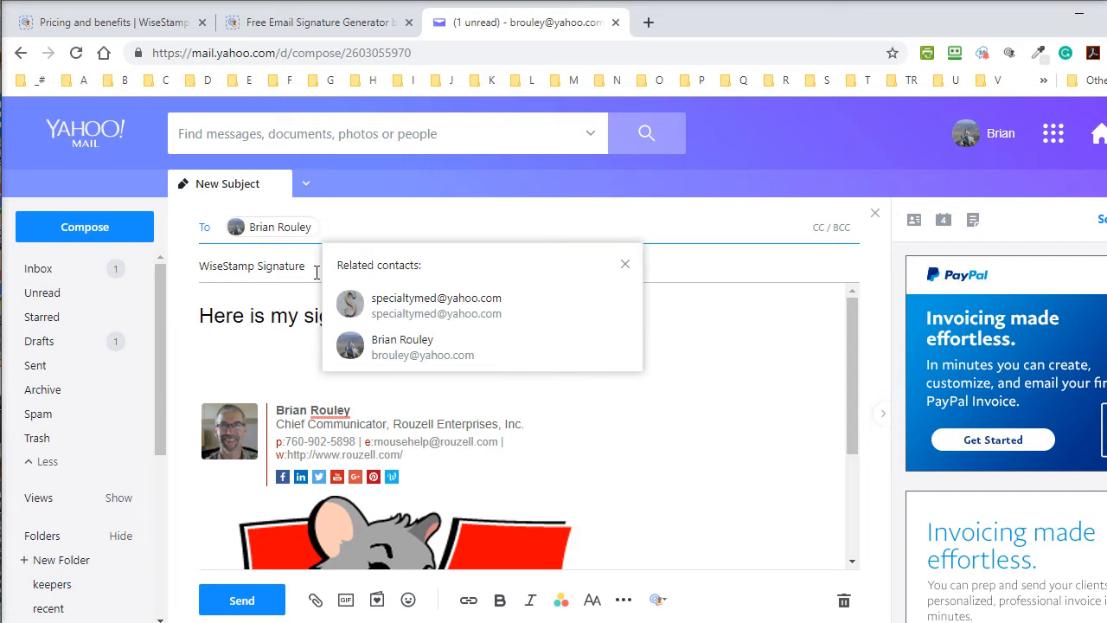
click(625, 264)
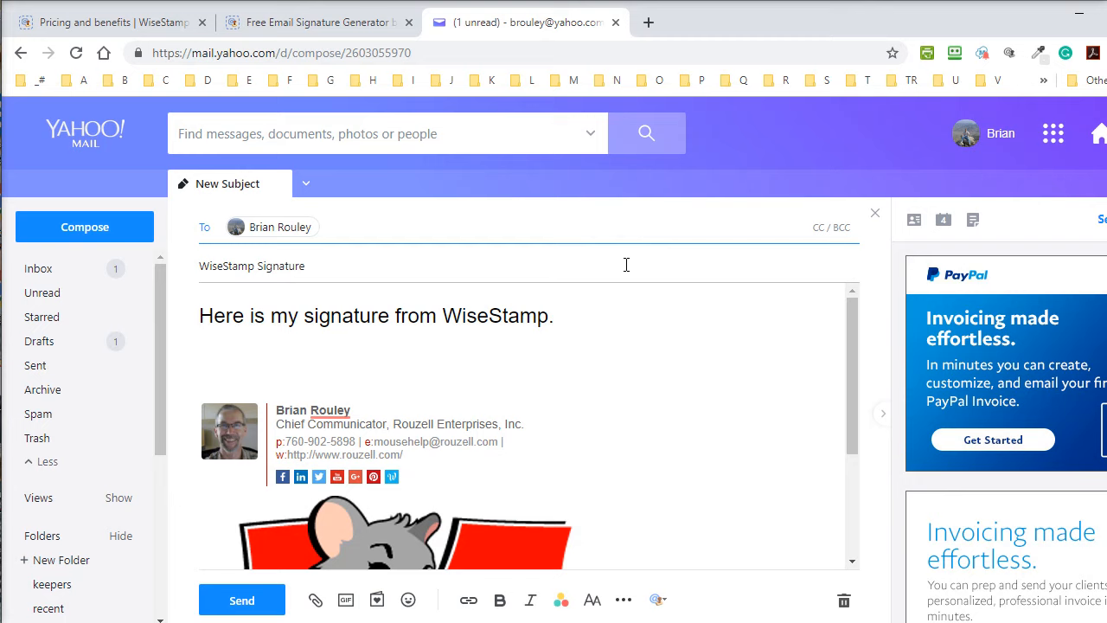
click(243, 601)
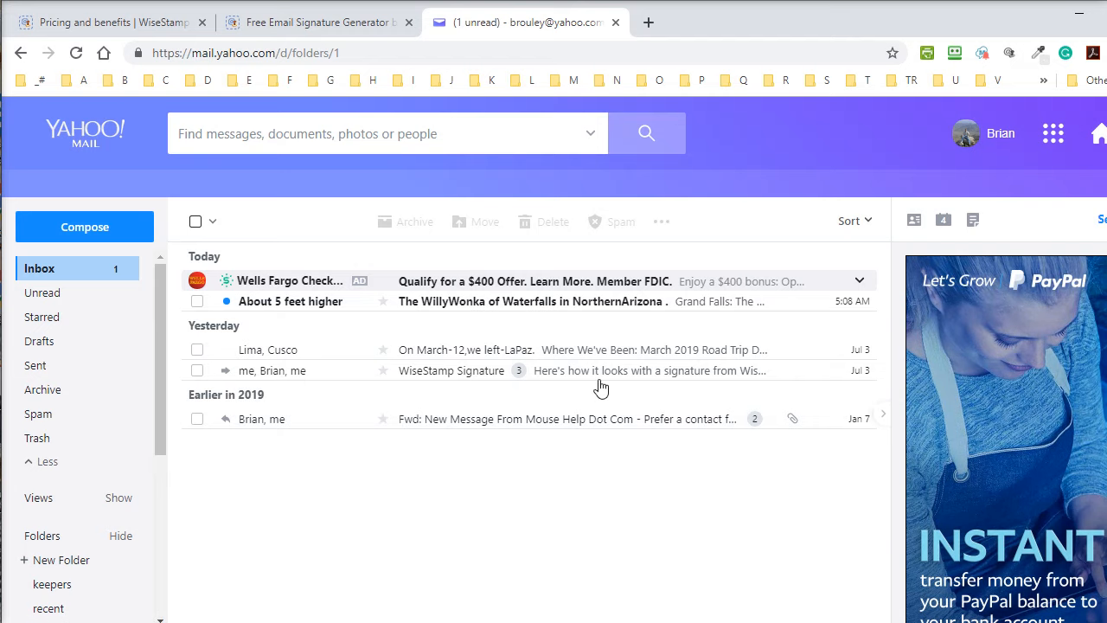
click(301, 27)
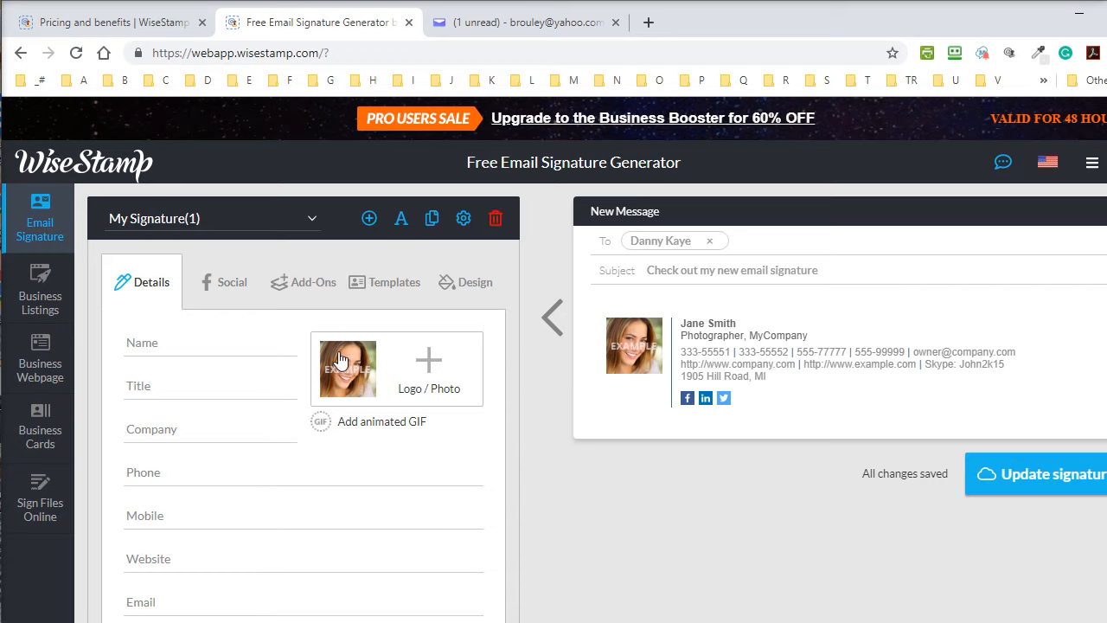
click(33, 363)
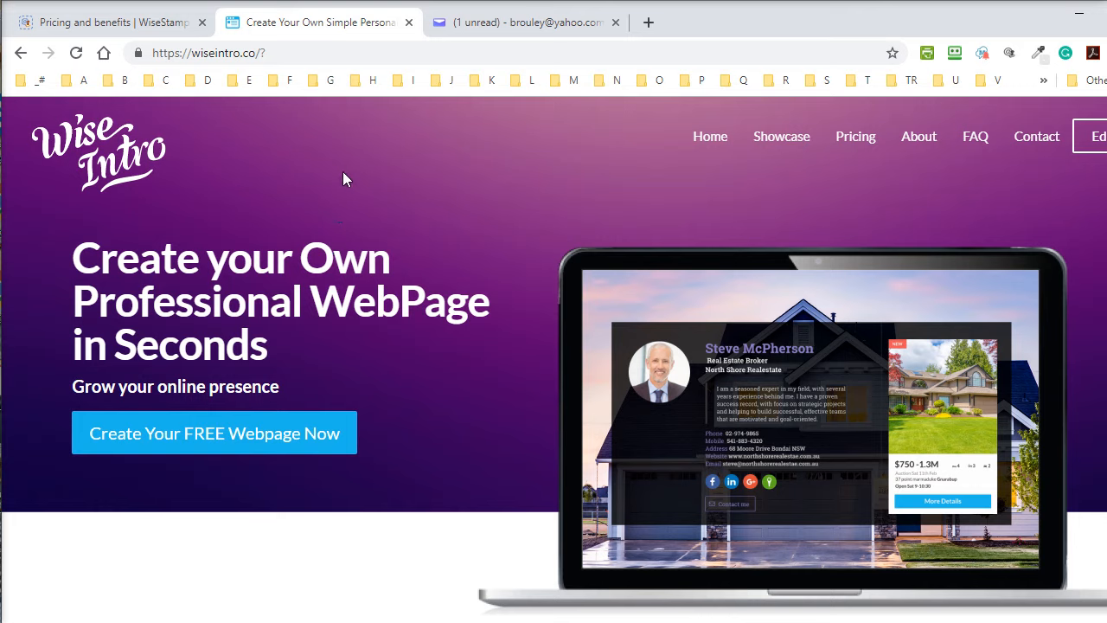
click(103, 20)
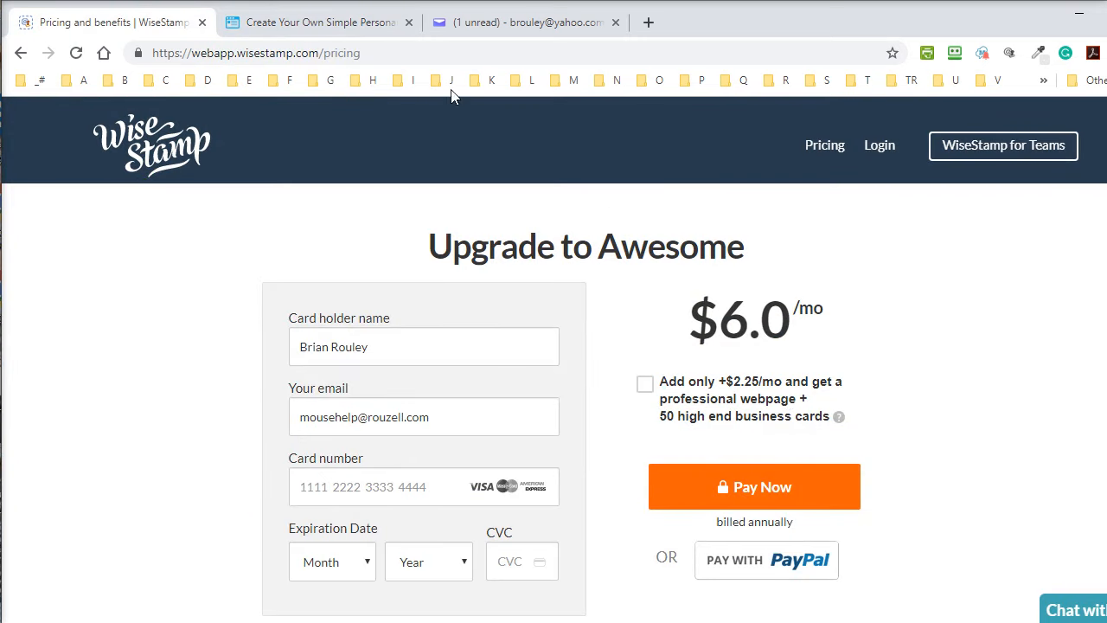
click(344, 27)
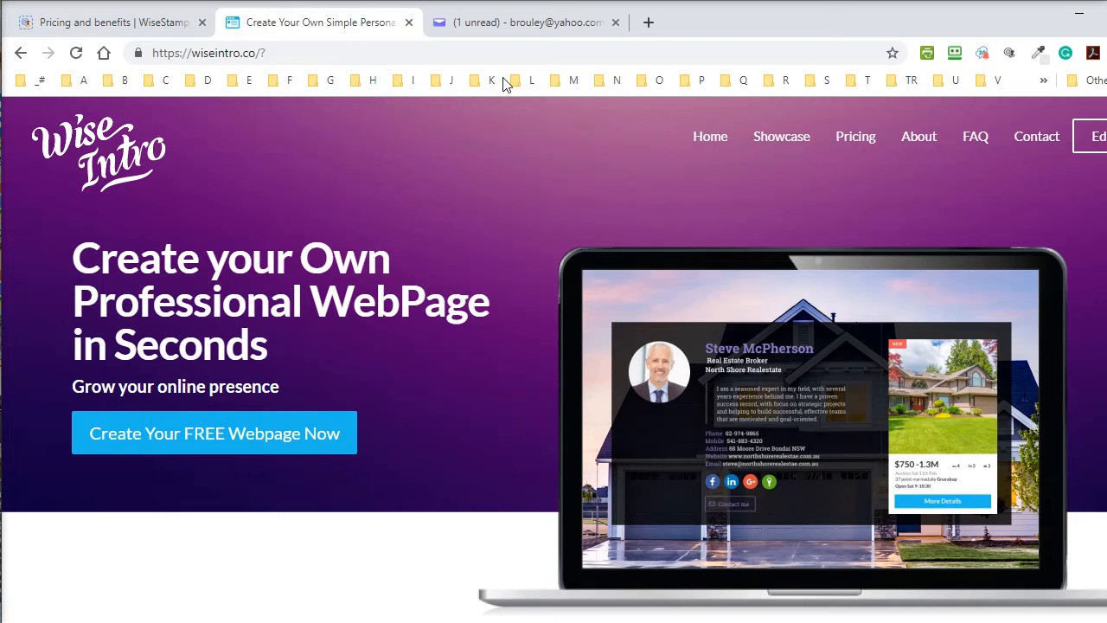
click(524, 26)
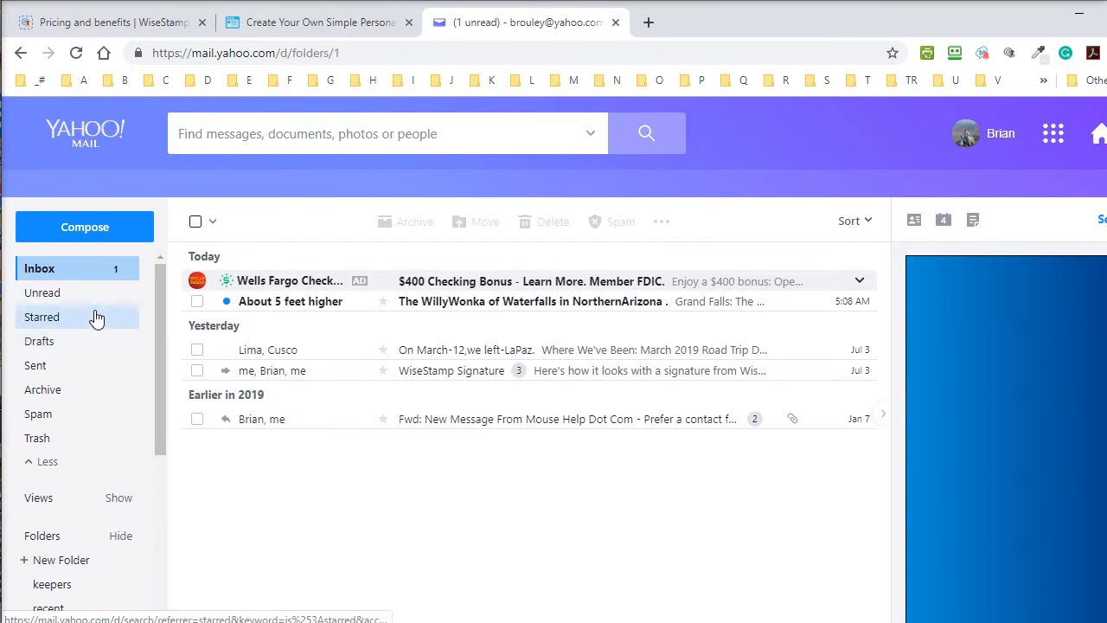
Check the signature in Yahoo's sent WiseStamp Signature email, then switch to the Gmail window.
click(31, 369)
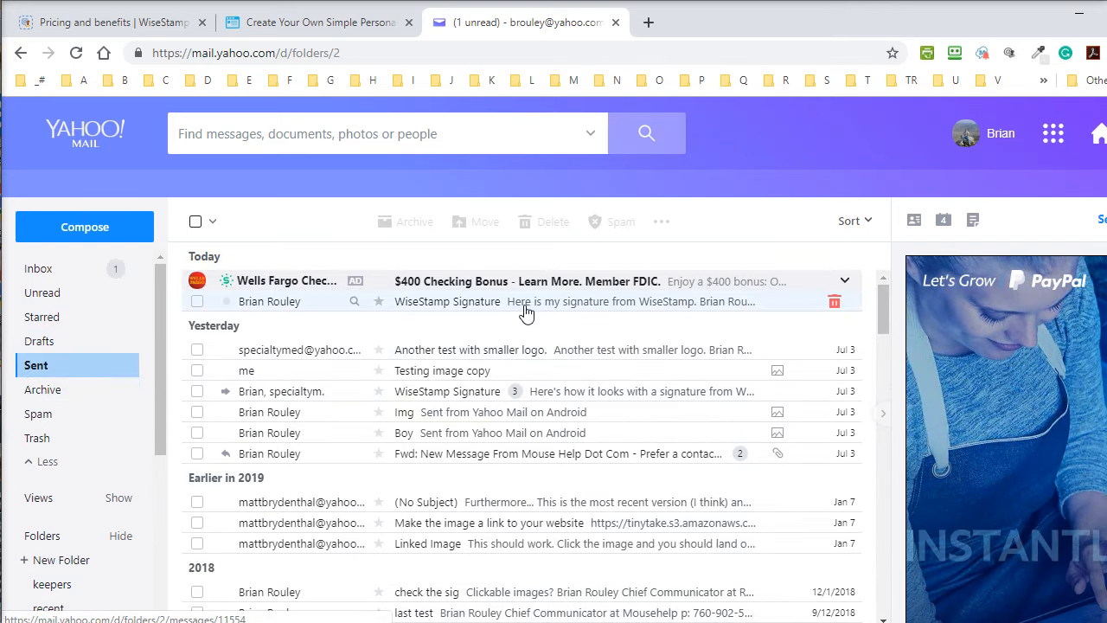
click(520, 303)
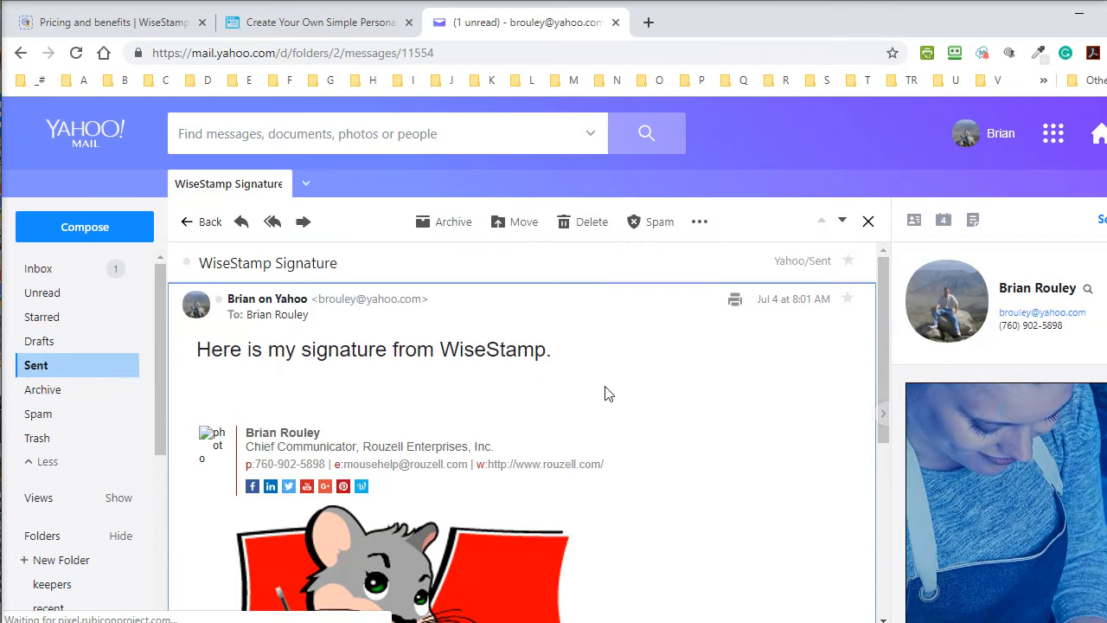
scroll(645, 396, down, 1)
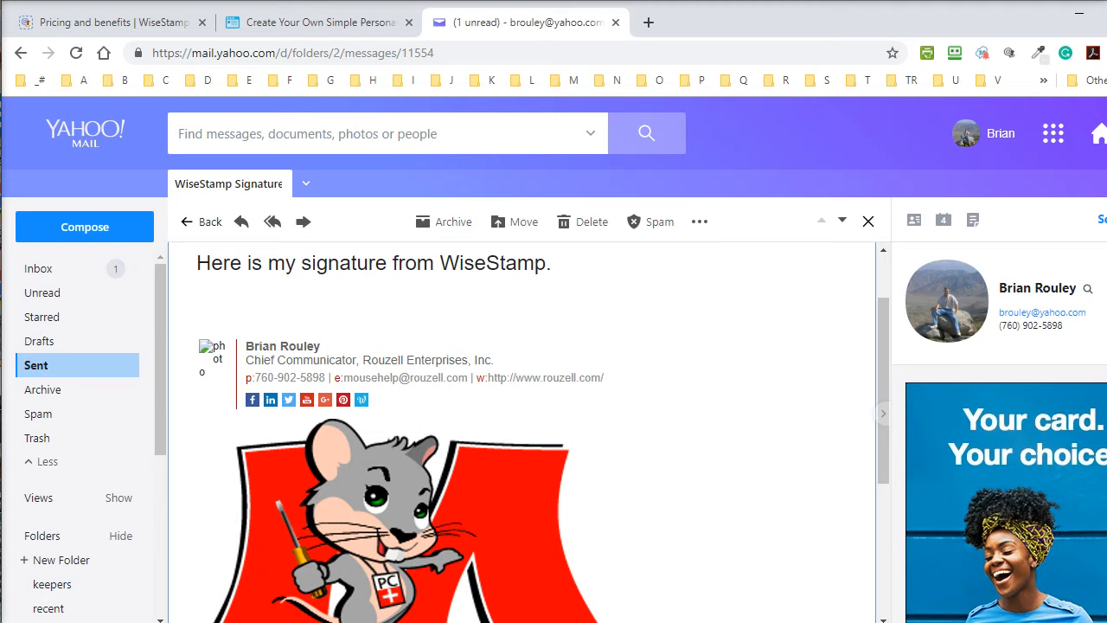
mouse_move(919, 619)
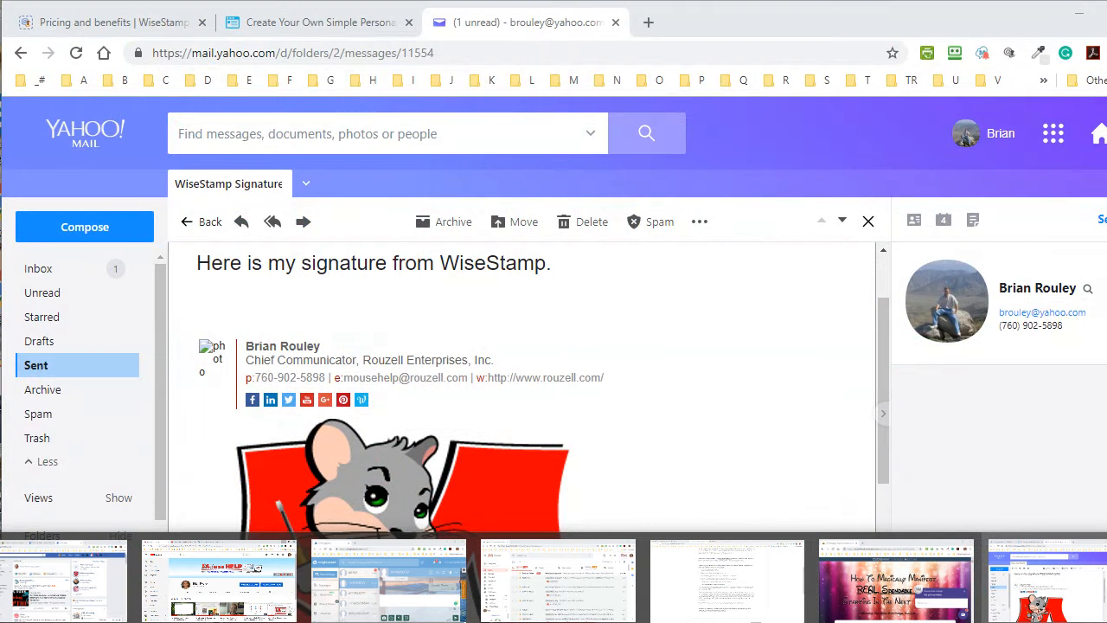
click(543, 600)
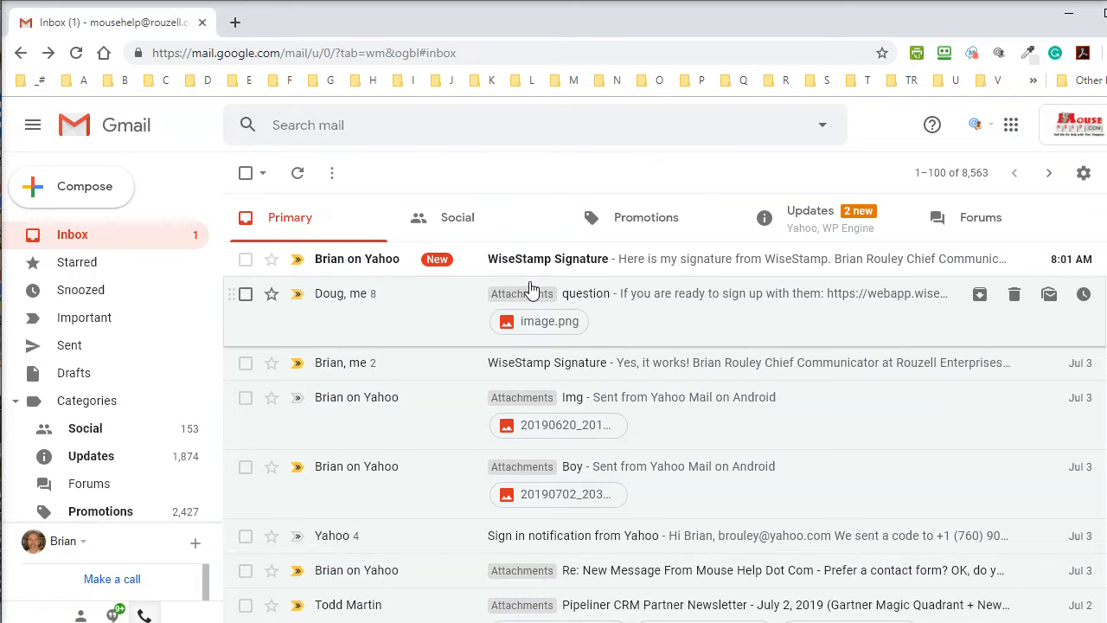
Open the received WiseStamp Signature email and follow its Mouse Help logo link to mousehelp.com.
click(539, 264)
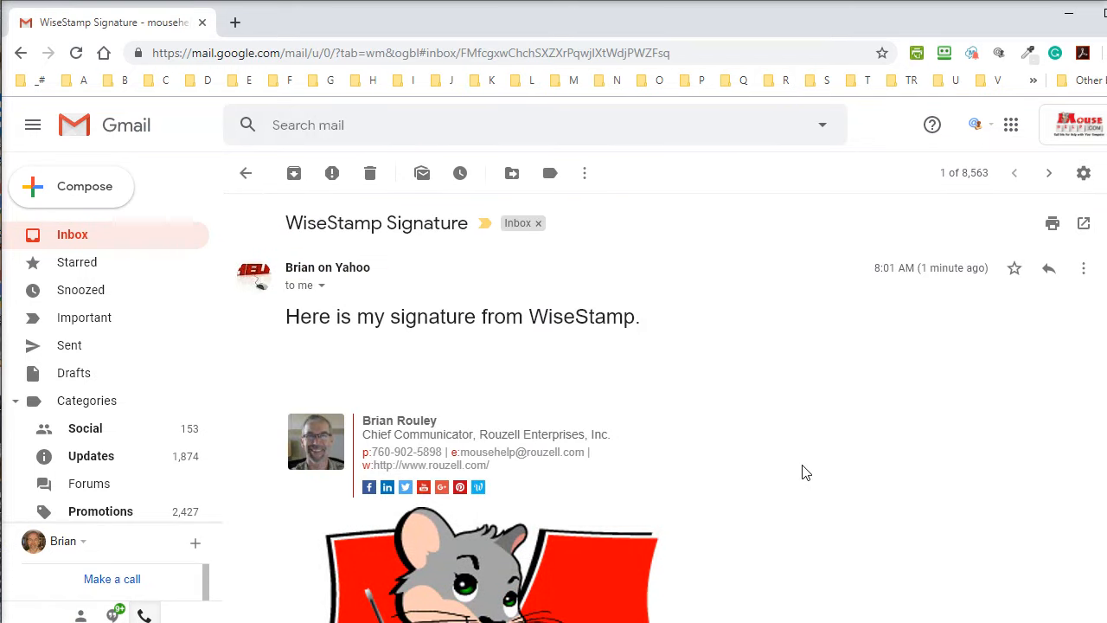
scroll(803, 467, down, 2)
scroll(803, 467, up, 2)
scroll(872, 369, down, 2)
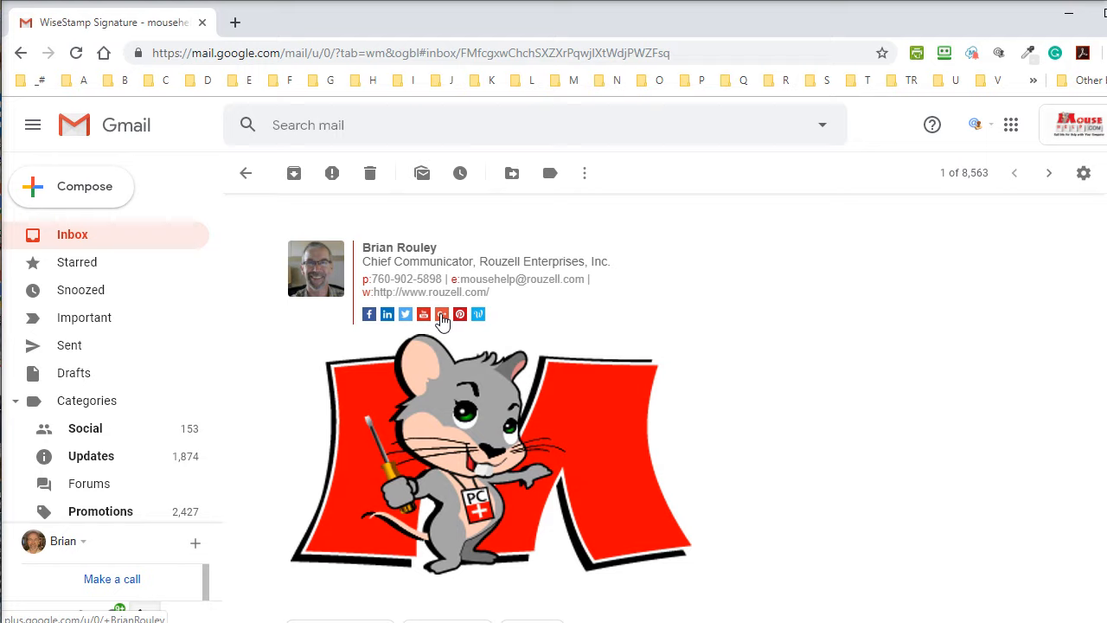
click(456, 416)
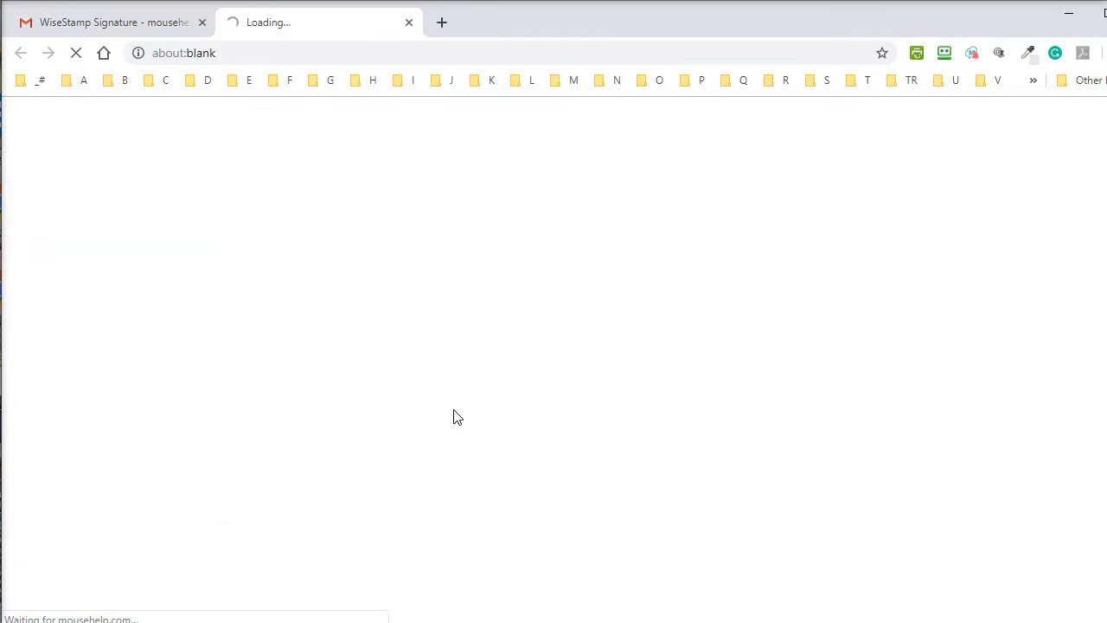